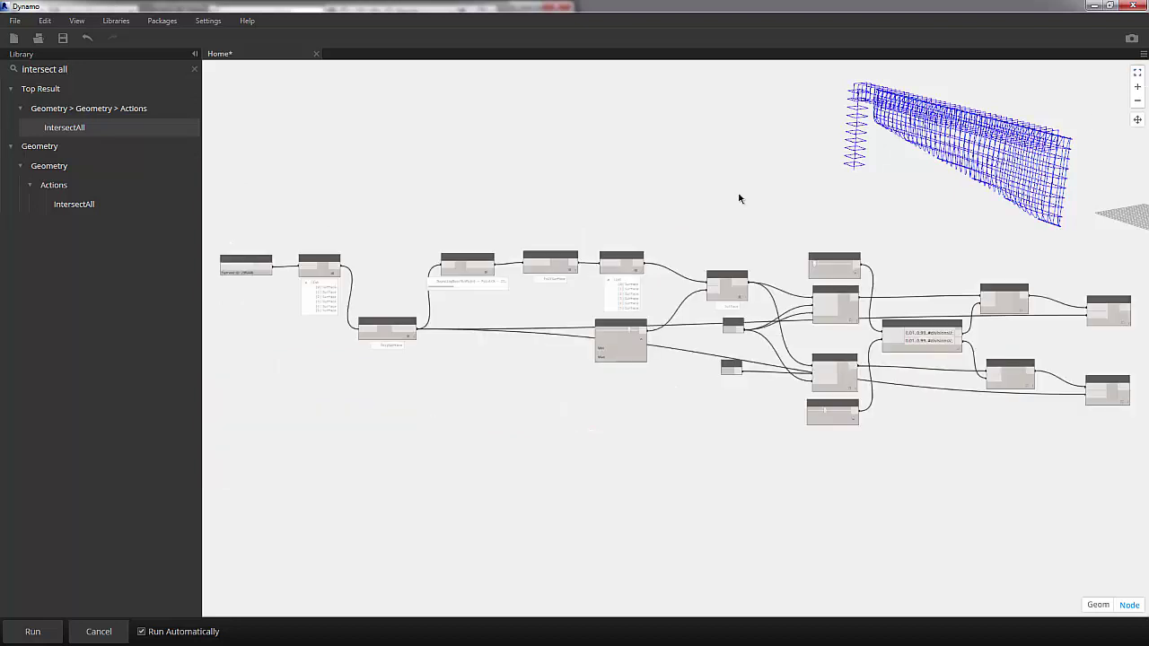
Turn off the geometry preview of both Surface.GetIsoline nodes.
middle_click_drag(920, 216, 653, 190)
scroll(571, 332, "up", 3)
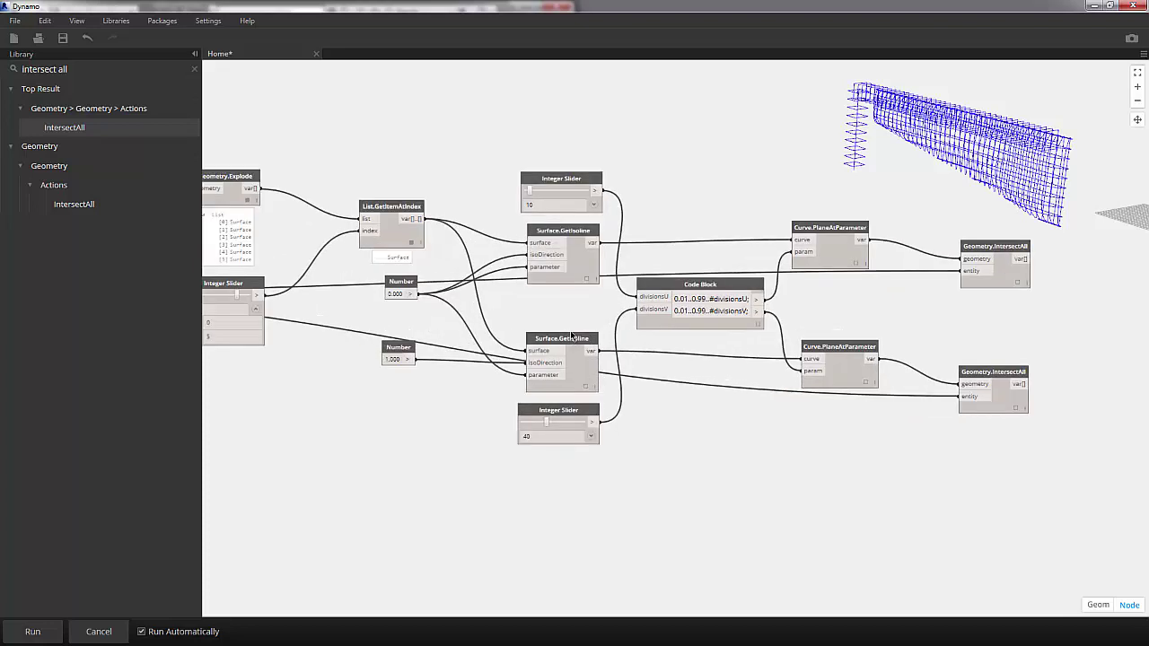
scroll(570, 330, "up", 2)
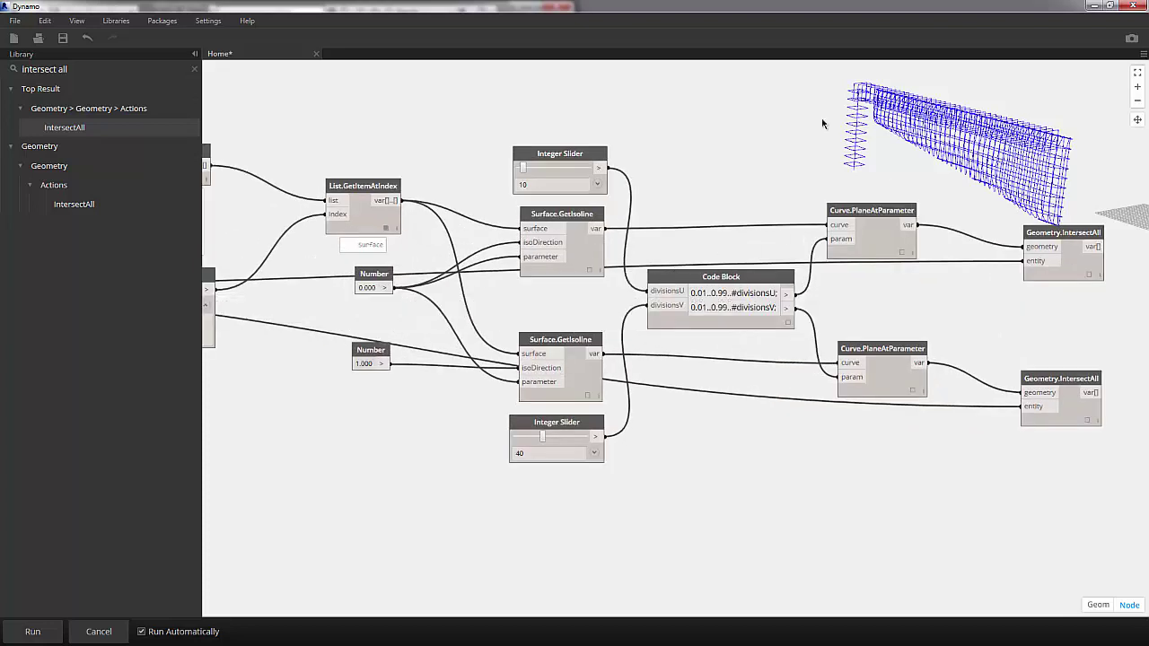
left_click(584, 253)
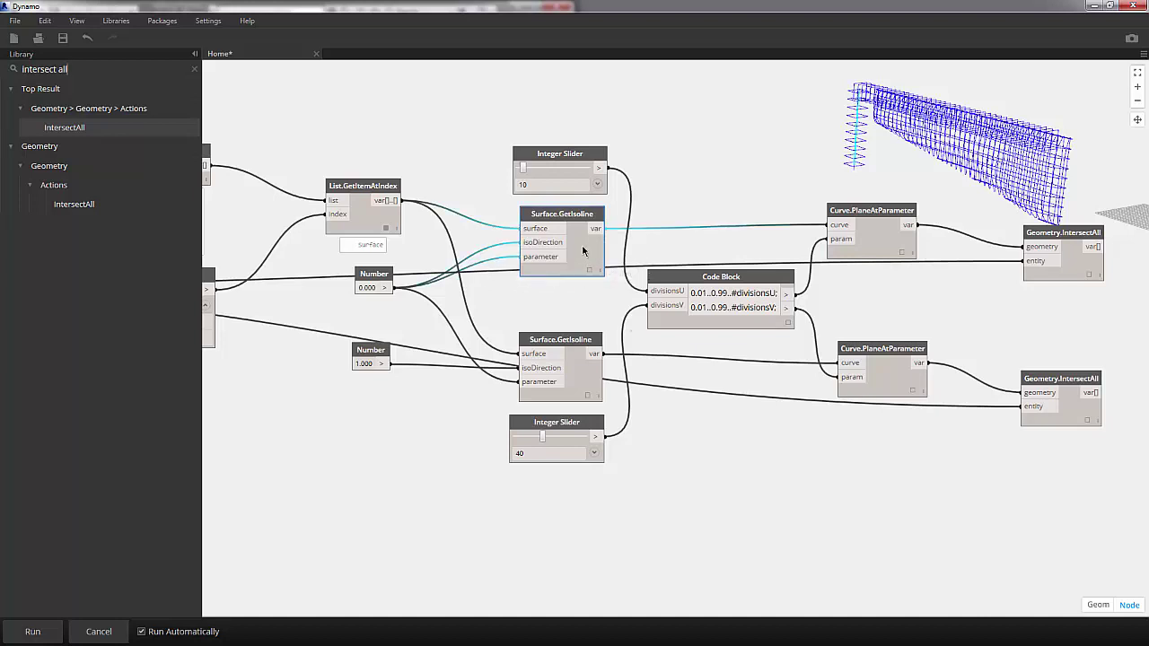
right_click(583, 251)
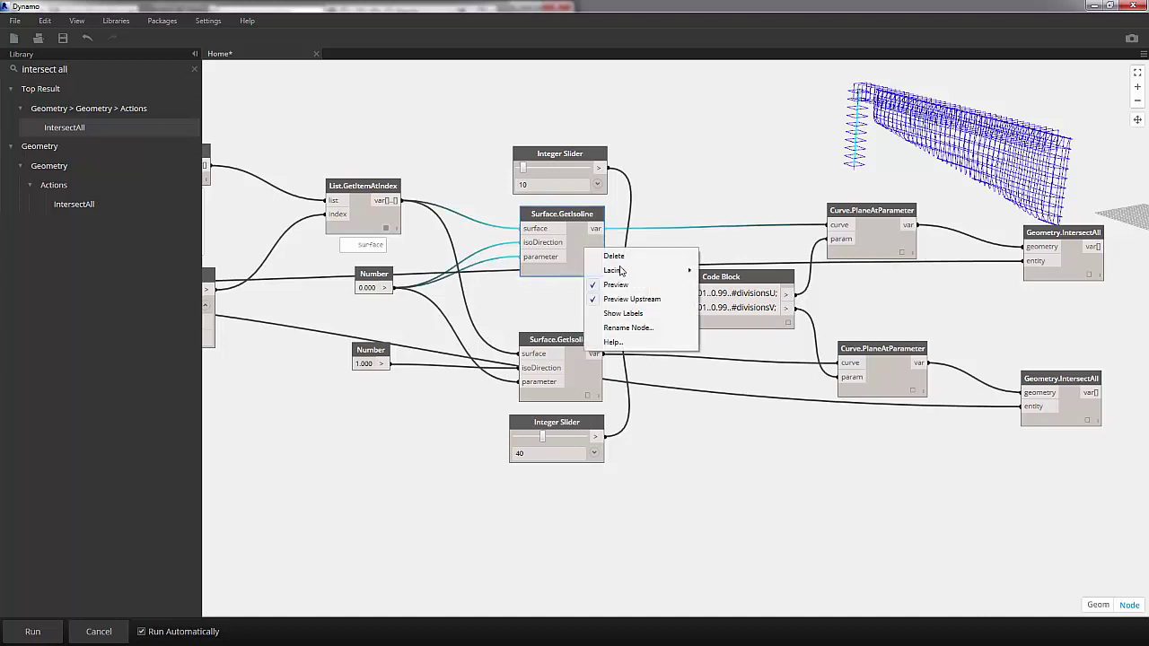
left_click(574, 364)
right_click(574, 359)
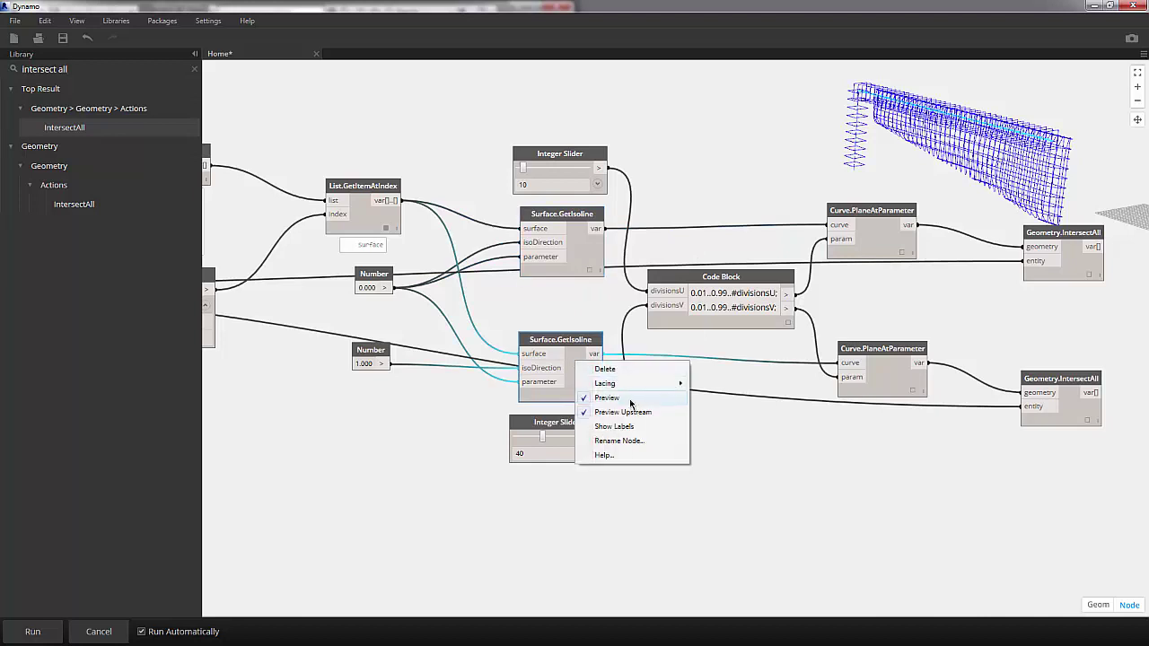
left_click(649, 395)
Turn off the geometry preview of both Curve.PlaneAtParameter nodes.
middle_click_drag(915, 222, 615, 215)
left_click(580, 229)
right_click(580, 223)
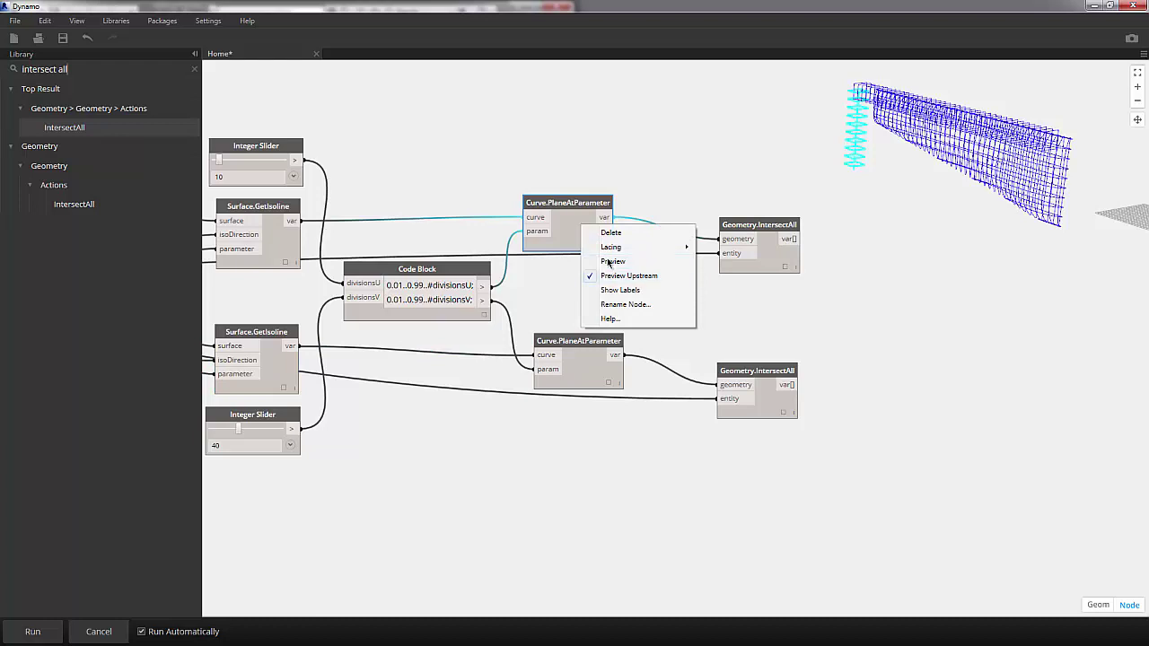
left_click(610, 261)
left_click(593, 363)
right_click(587, 360)
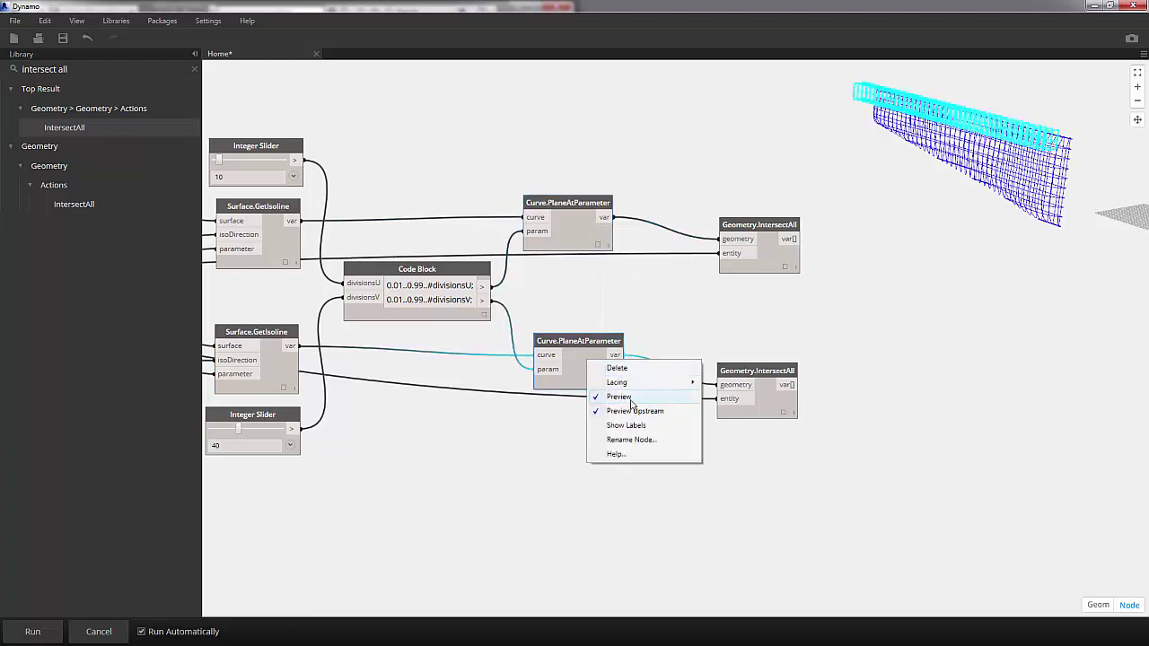
left_click(631, 402)
Add a PolyCurve.ByJoinedCurves node, feed its curves input from the upper Geometry.IntersectAll node and show its output list.
middle_click_drag(949, 278, 806, 293)
left_click(642, 286)
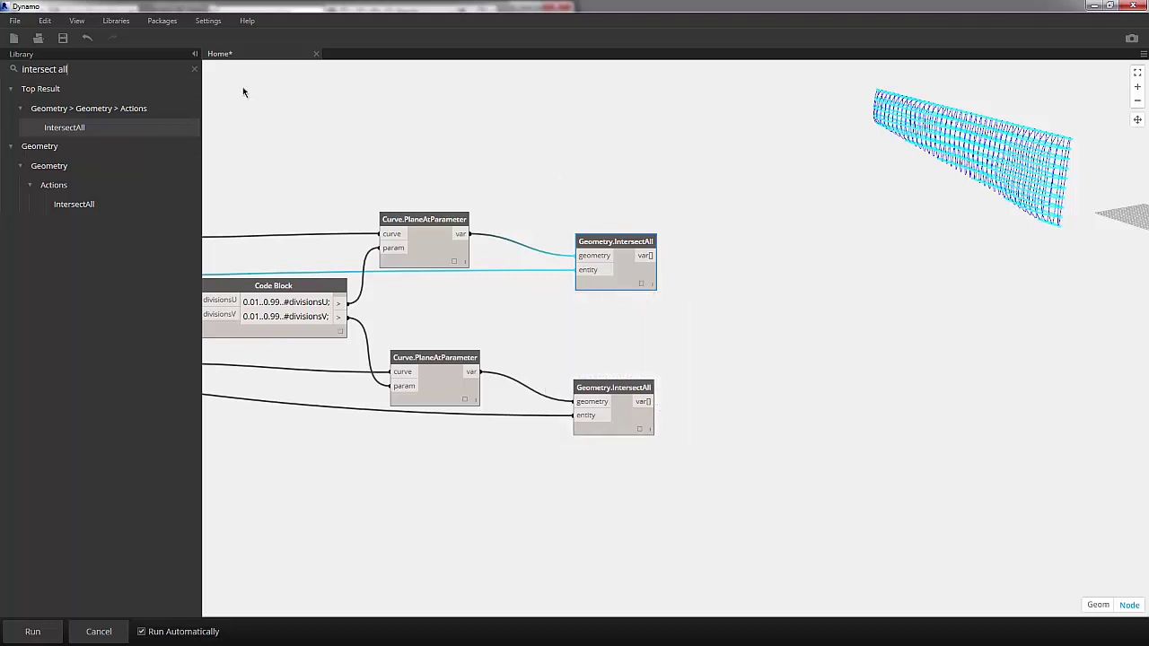
left_click(194, 69)
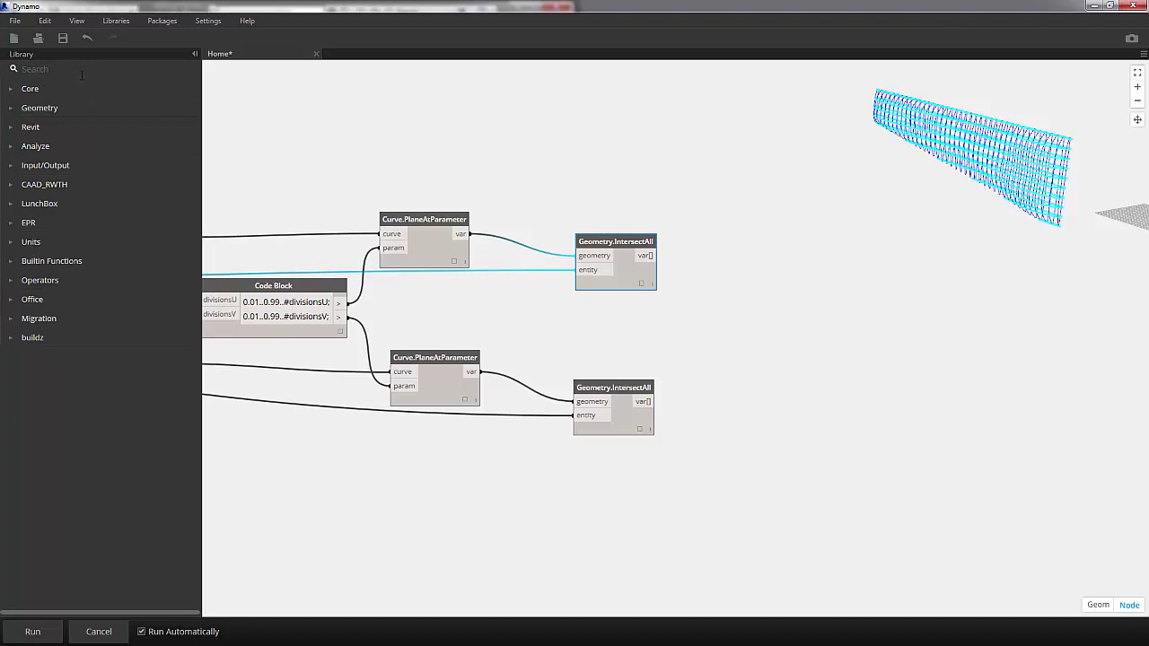
type("polycurve")
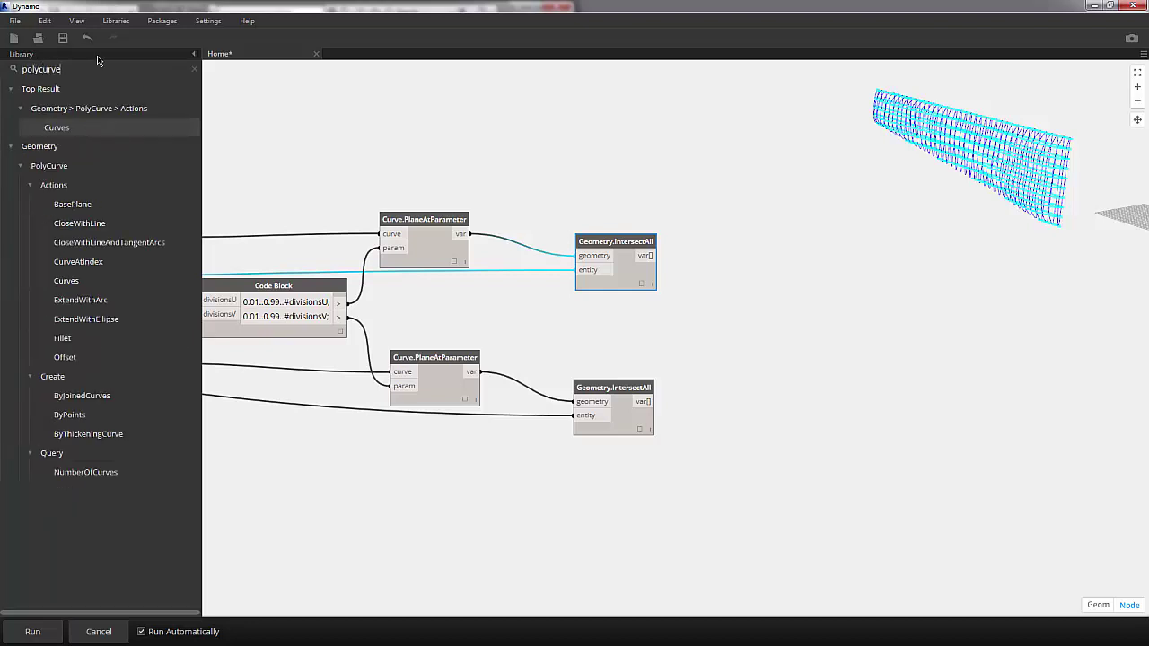
left_click(82, 394)
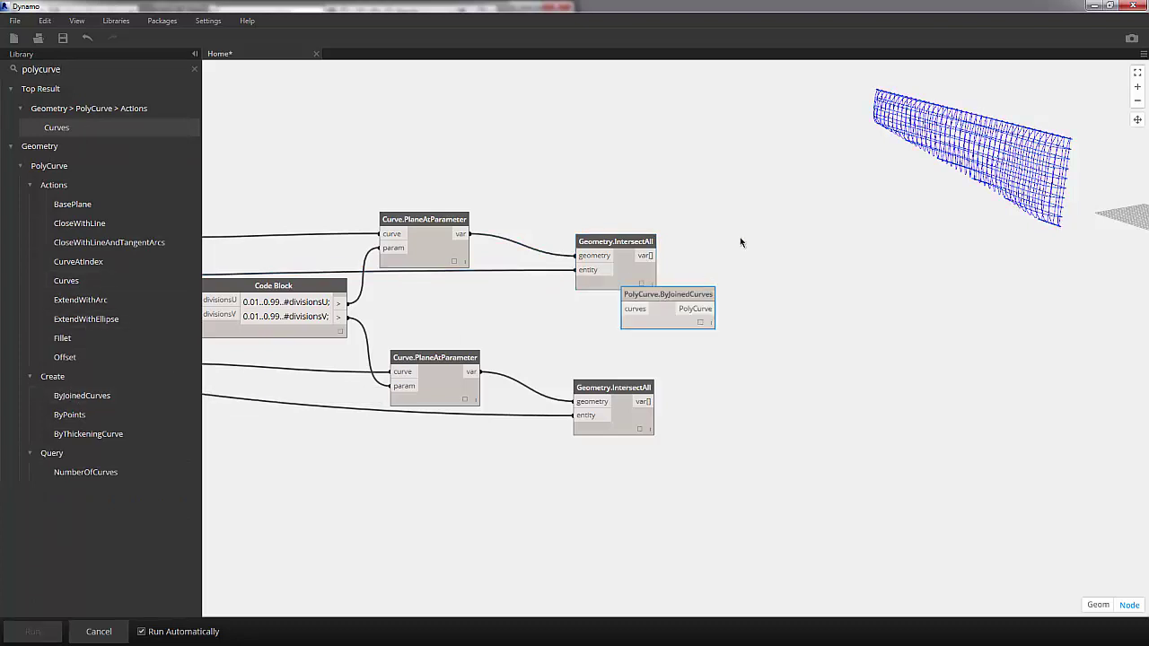
left_click_drag(687, 294, 780, 245)
left_click_drag(644, 256, 728, 258)
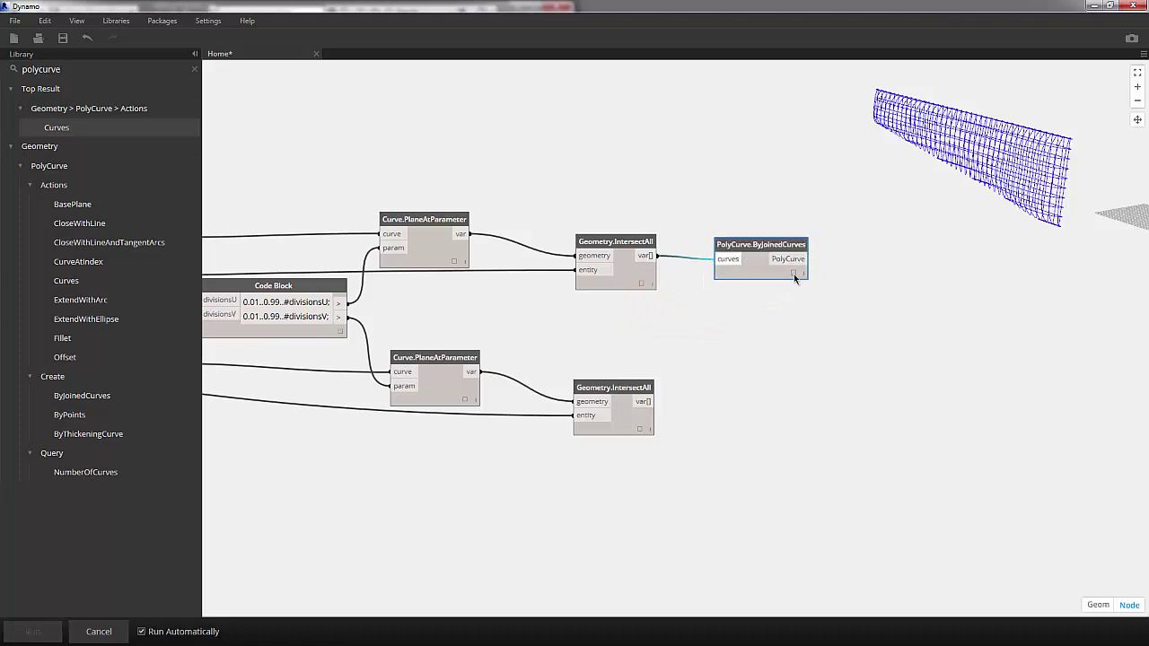
left_click(794, 272)
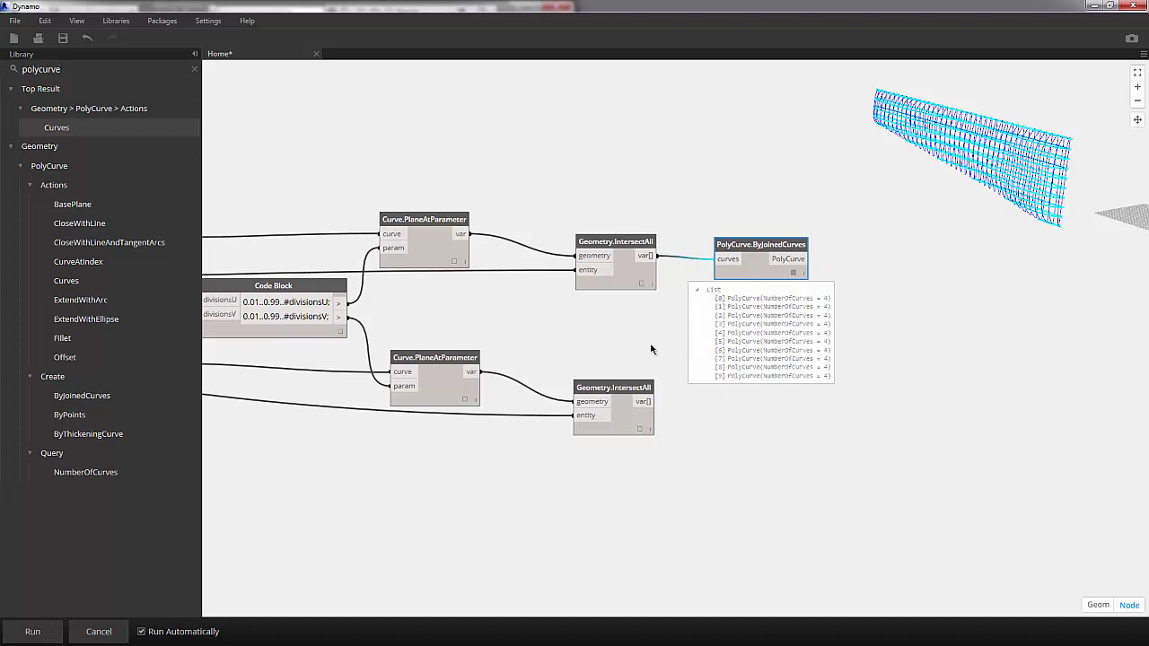
middle_click_drag(426, 315, 698, 294)
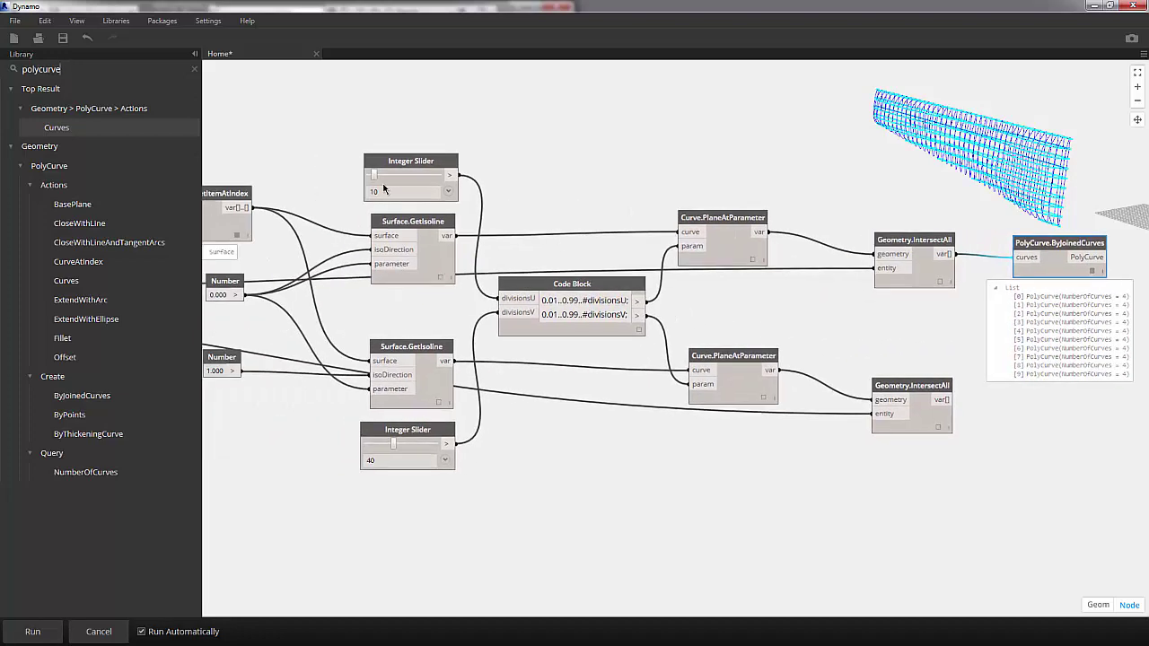
Duplicate the PolyCurve.ByJoinedCurves node, connect the copy to the lower Geometry.IntersectAll output and look through its output list.
middle_click_drag(1041, 178, 705, 167)
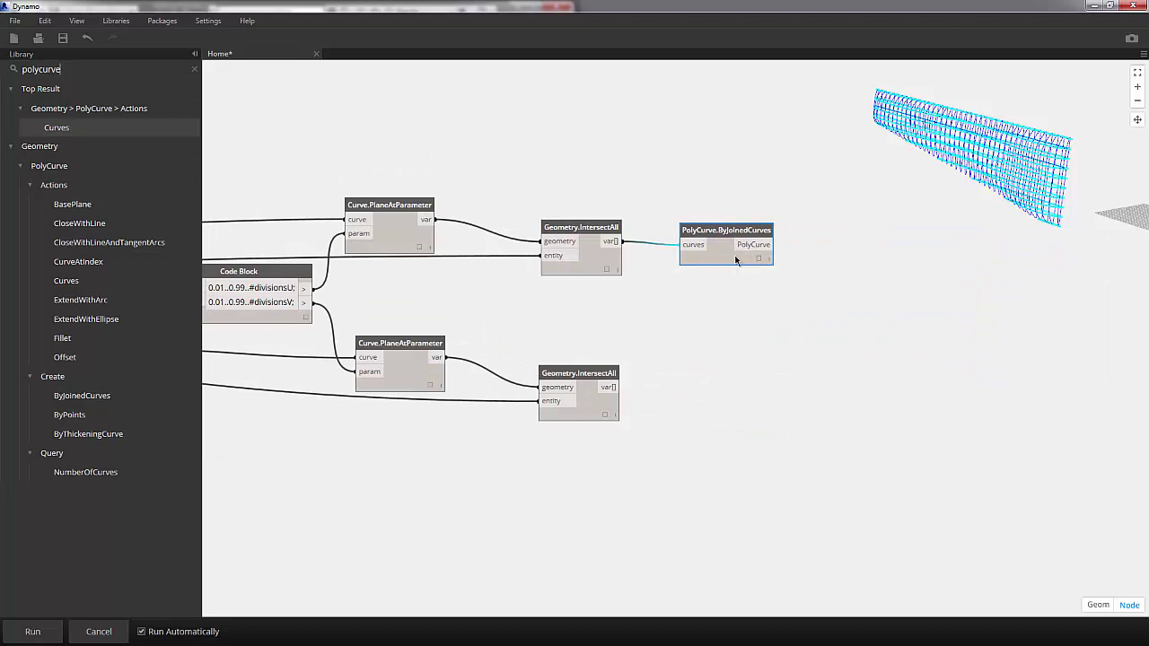
key("ctrl+v")
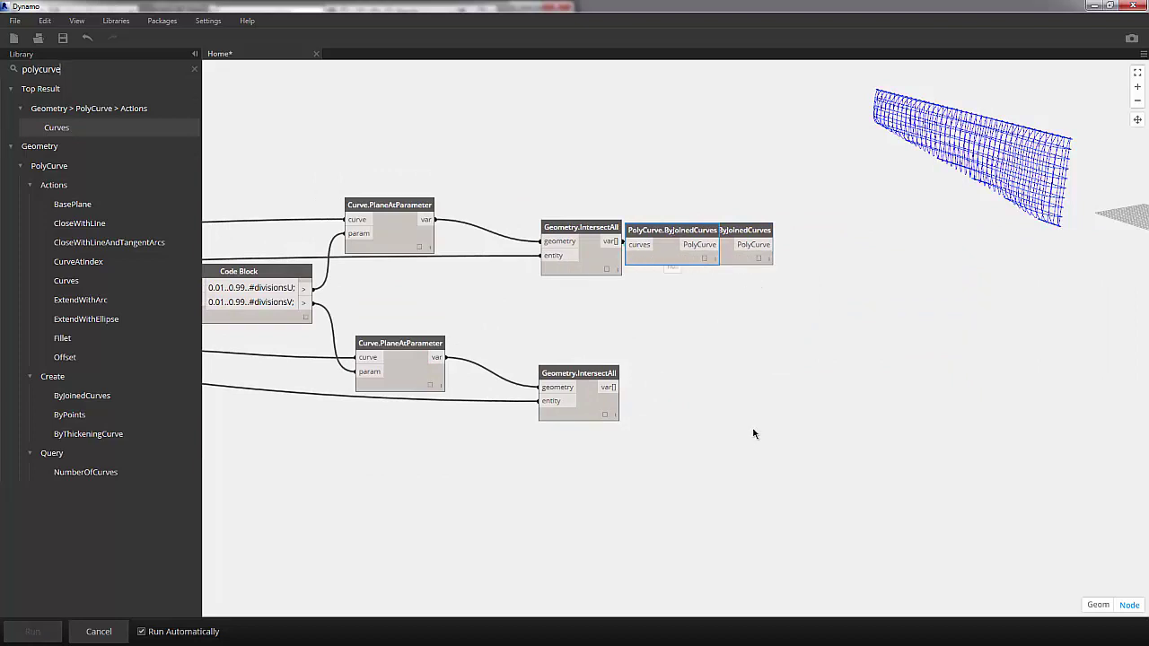
left_click_drag(658, 239, 701, 385)
left_click(677, 394)
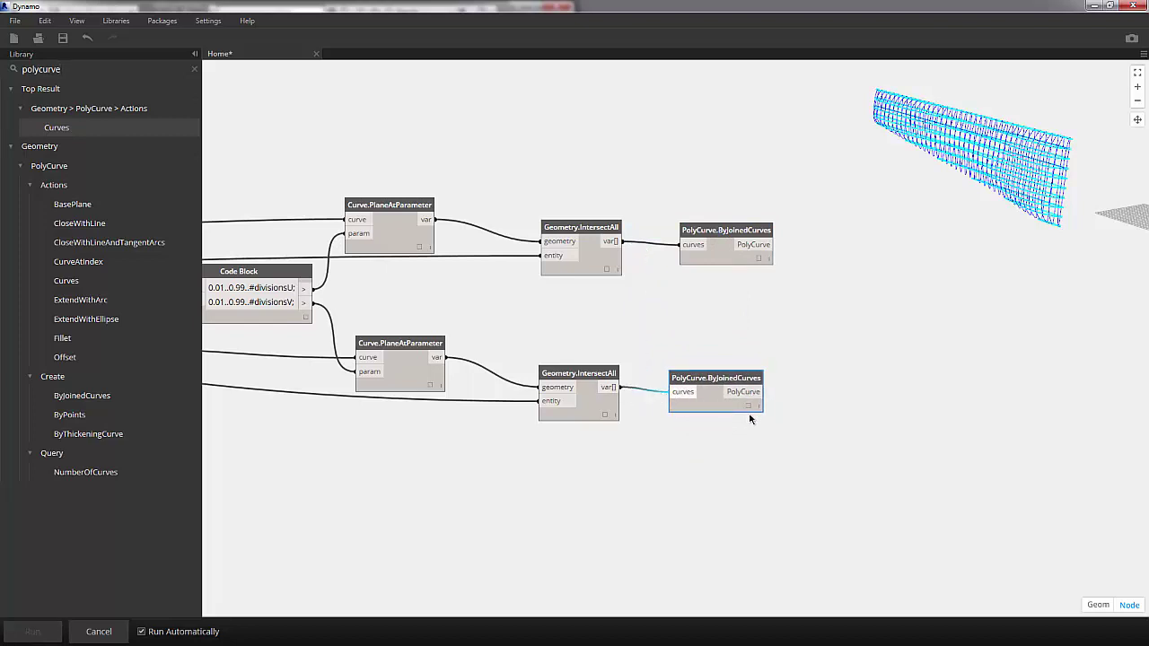
mouse_move(758, 418)
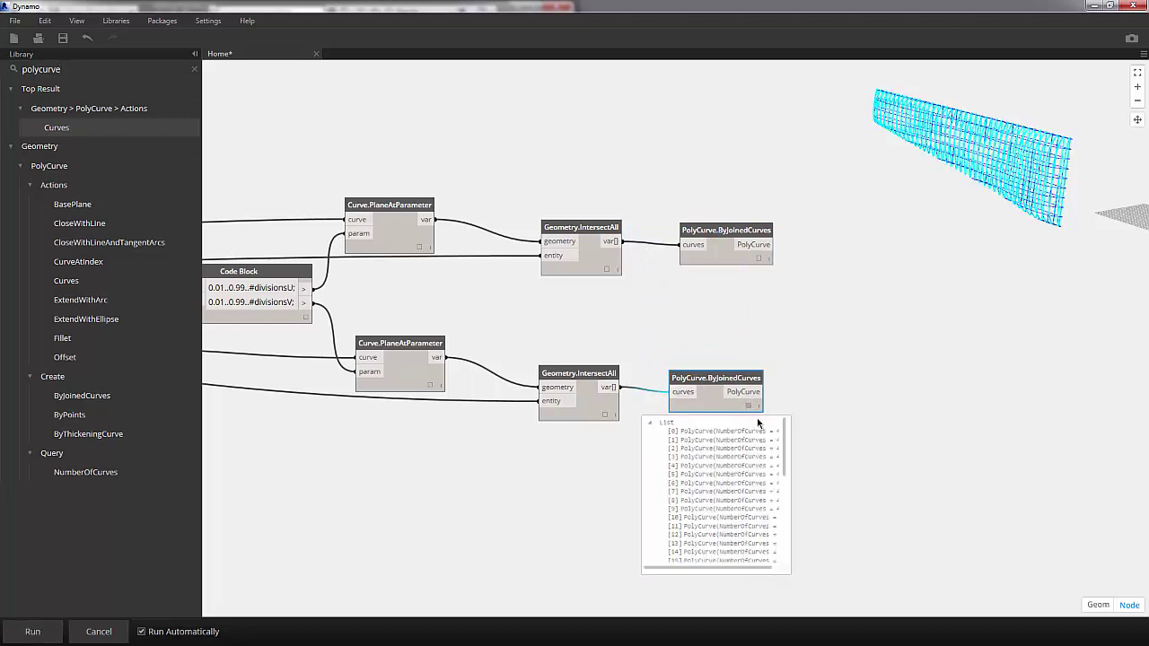
left_click_drag(783, 436, 777, 560)
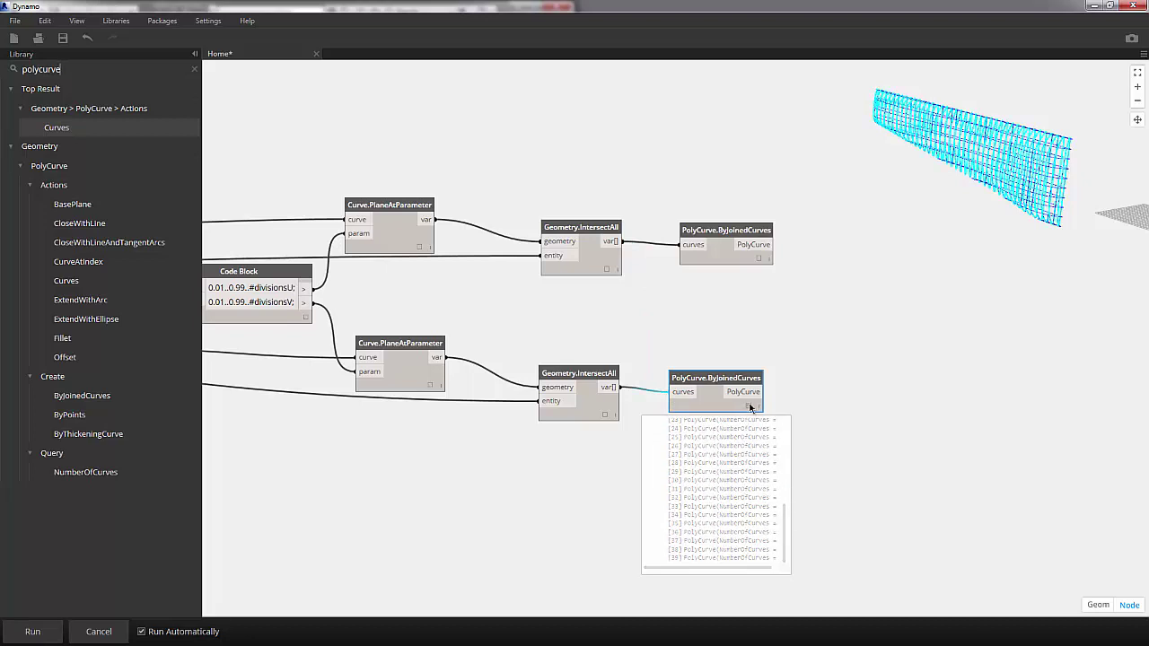
Examine the curve grid up close in the 3D preview, along with the upper PolyCurve.ByJoinedCurves output list.
left_click(877, 288)
key("ctrl+g")
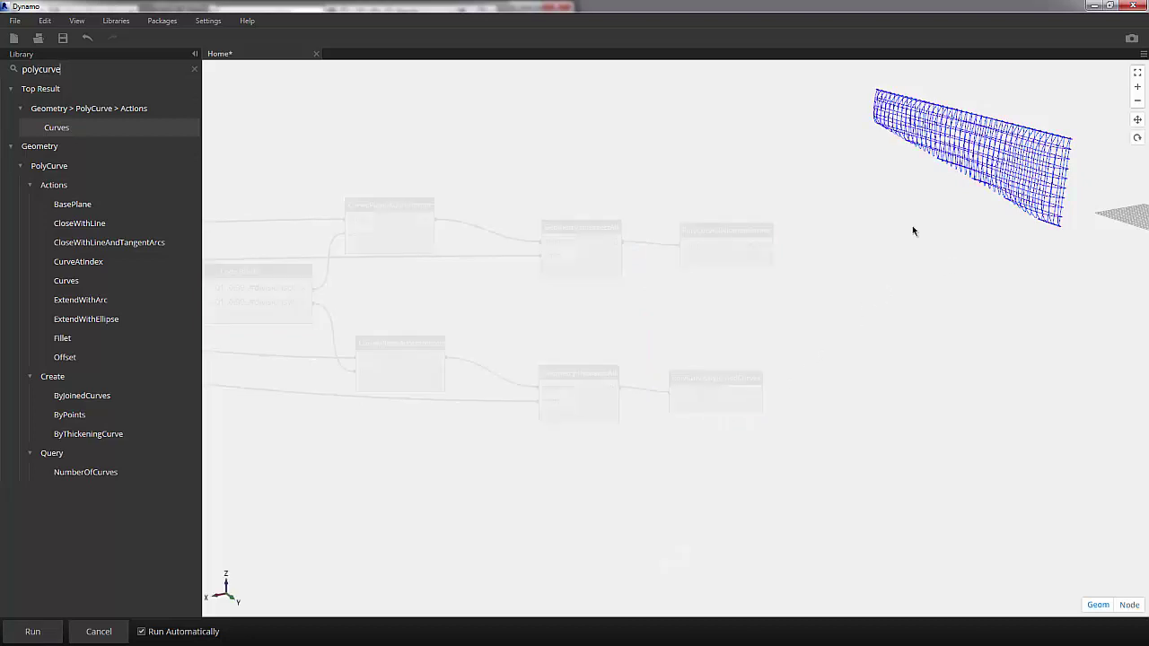
middle_click_drag(875, 209, 694, 275)
scroll(783, 241, "up", 3)
right_click_drag(785, 240, 659, 285)
scroll(646, 214, "up", 5)
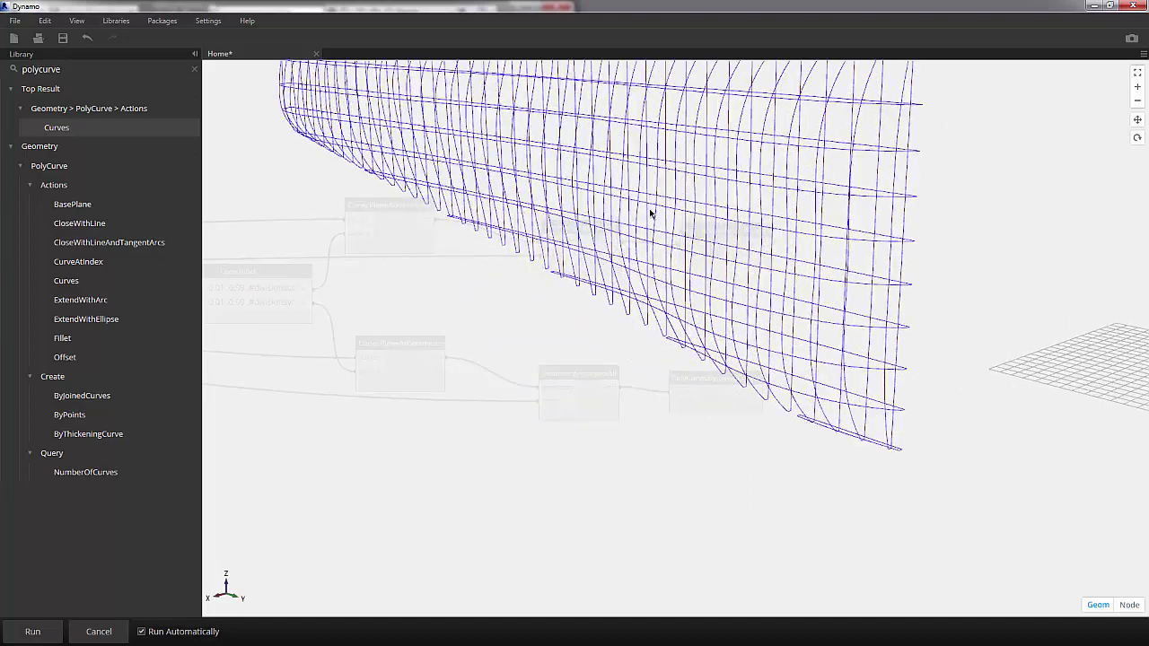
middle_click_drag(693, 269, 690, 340)
key("ctrl+b")
left_click(715, 310)
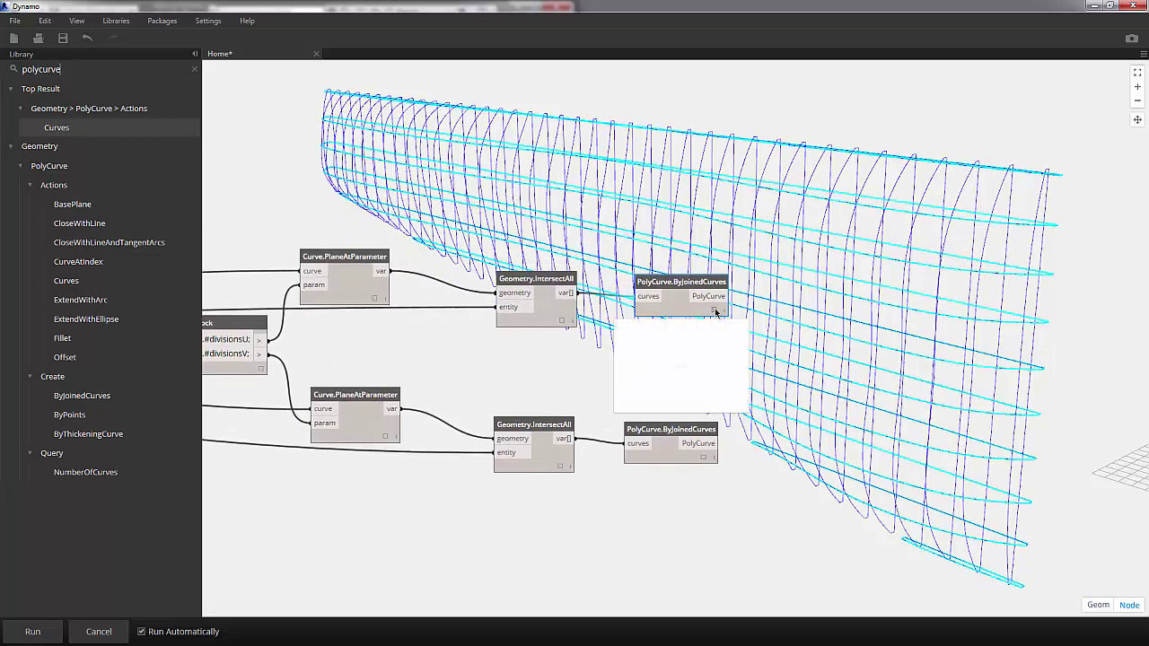
left_click(715, 310)
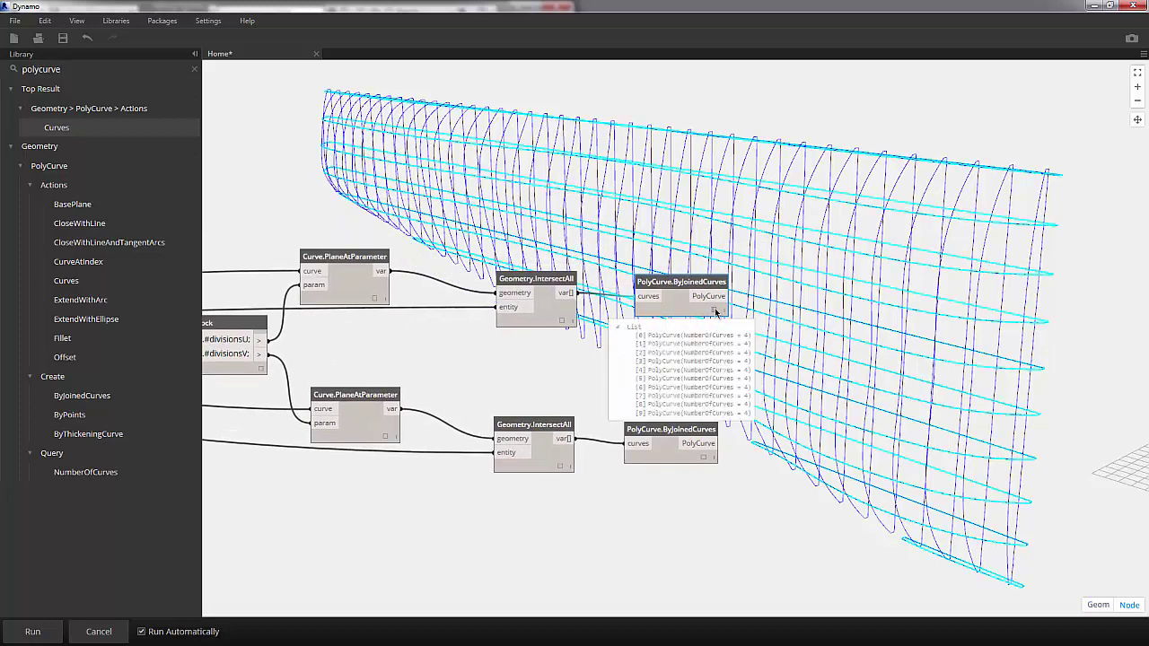
Add a Surface.ByPatch node and connect the upper PolyCurve.ByJoinedCurves output to its closedCurve input.
left_click(195, 70)
left_click(10, 108)
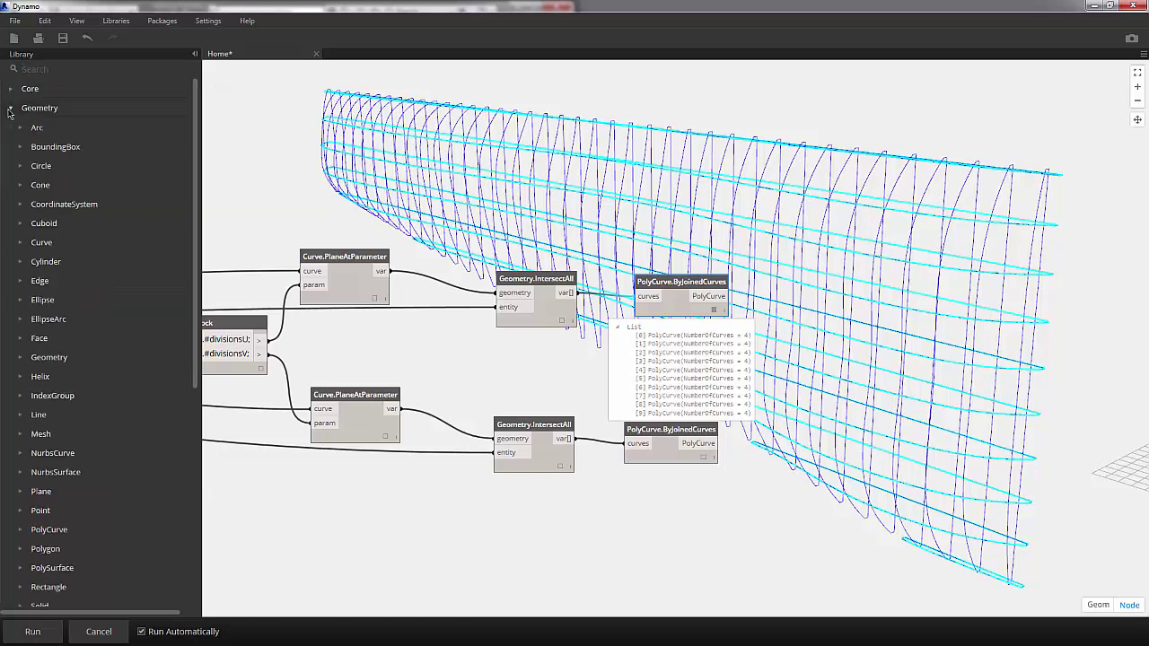
scroll(77, 423, "down", 4)
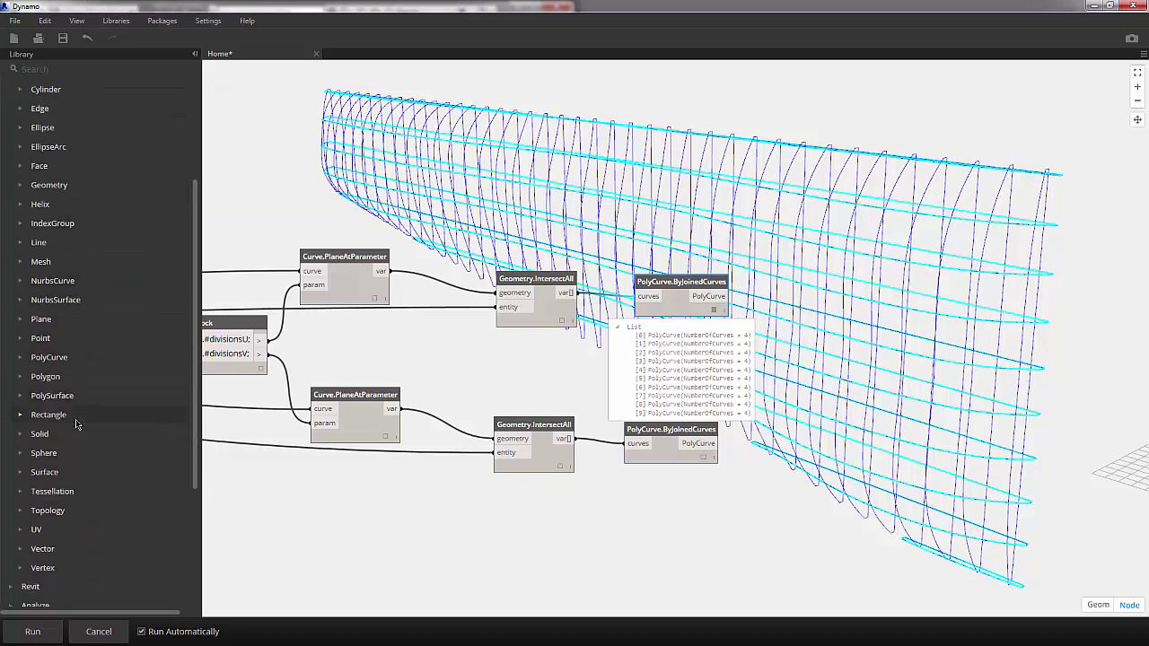
left_click(20, 472)
scroll(80, 434, "down", 1)
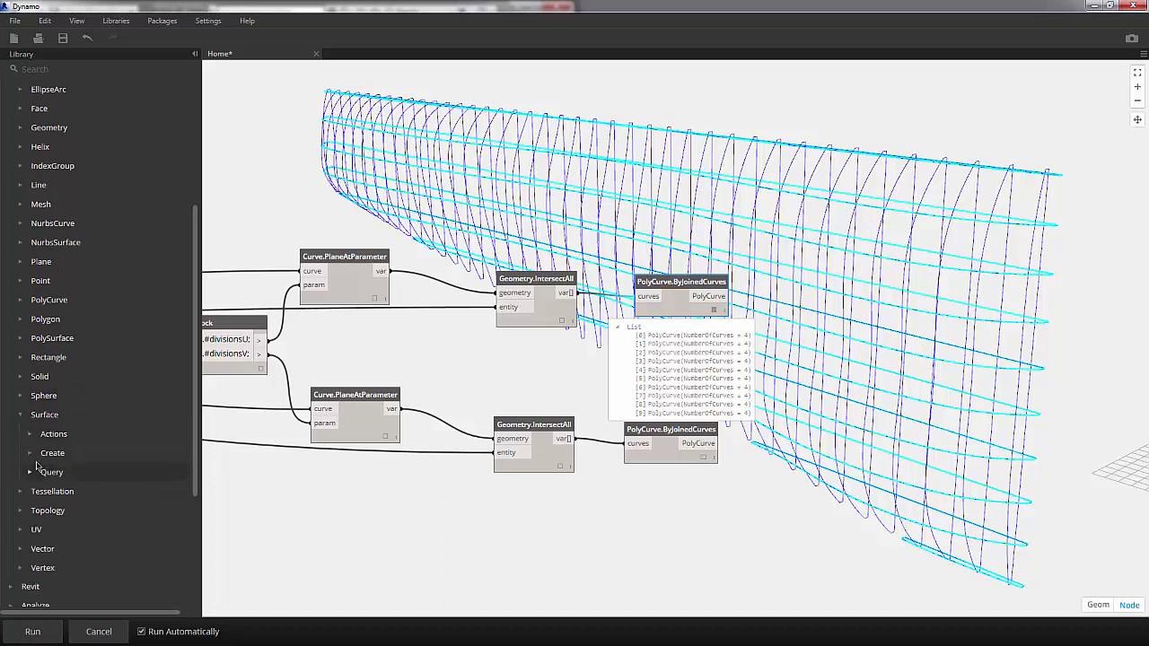
left_click(31, 454)
scroll(72, 395, "down", 3)
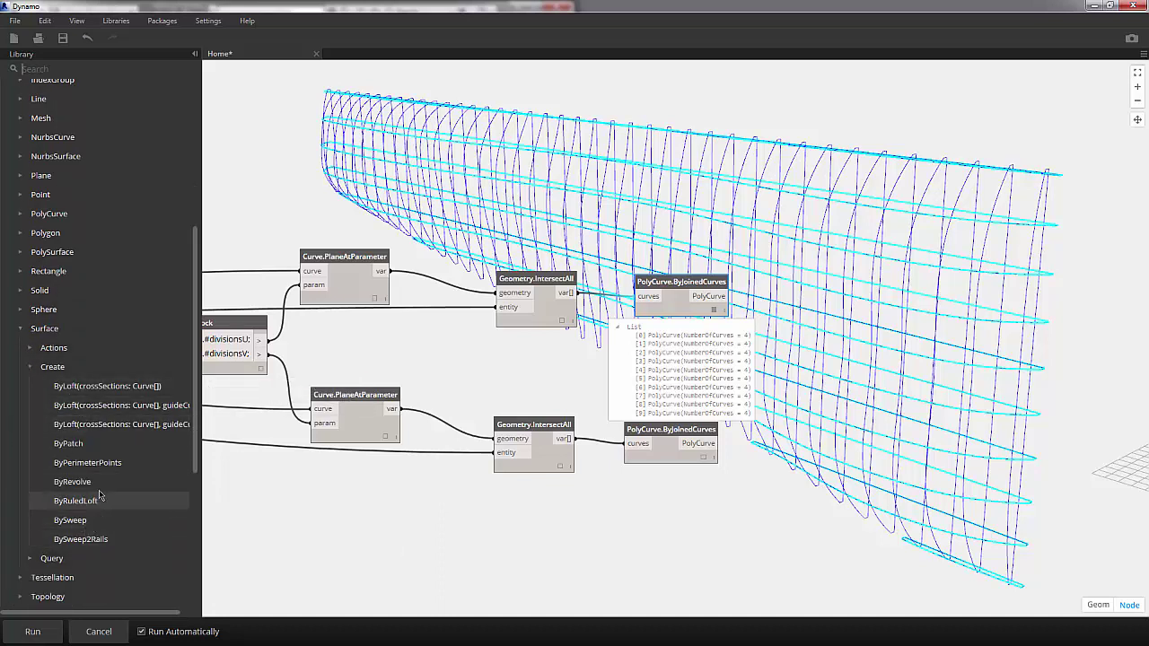
left_click(68, 444)
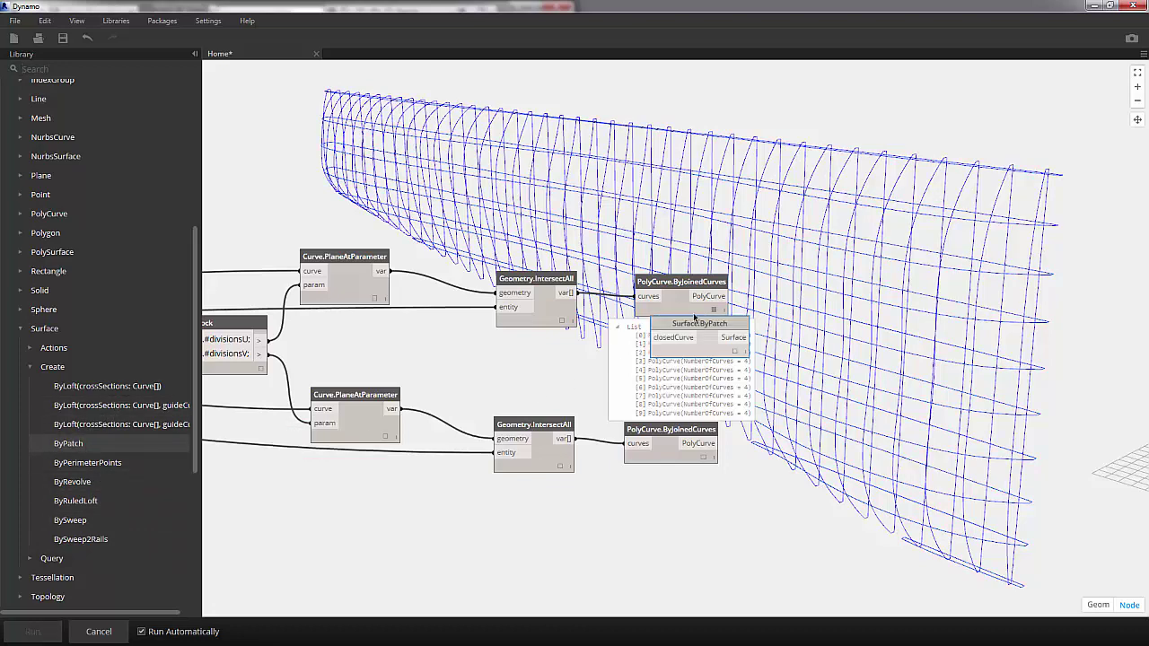
left_click_drag(743, 323, 850, 302)
left_click_drag(706, 300, 836, 299)
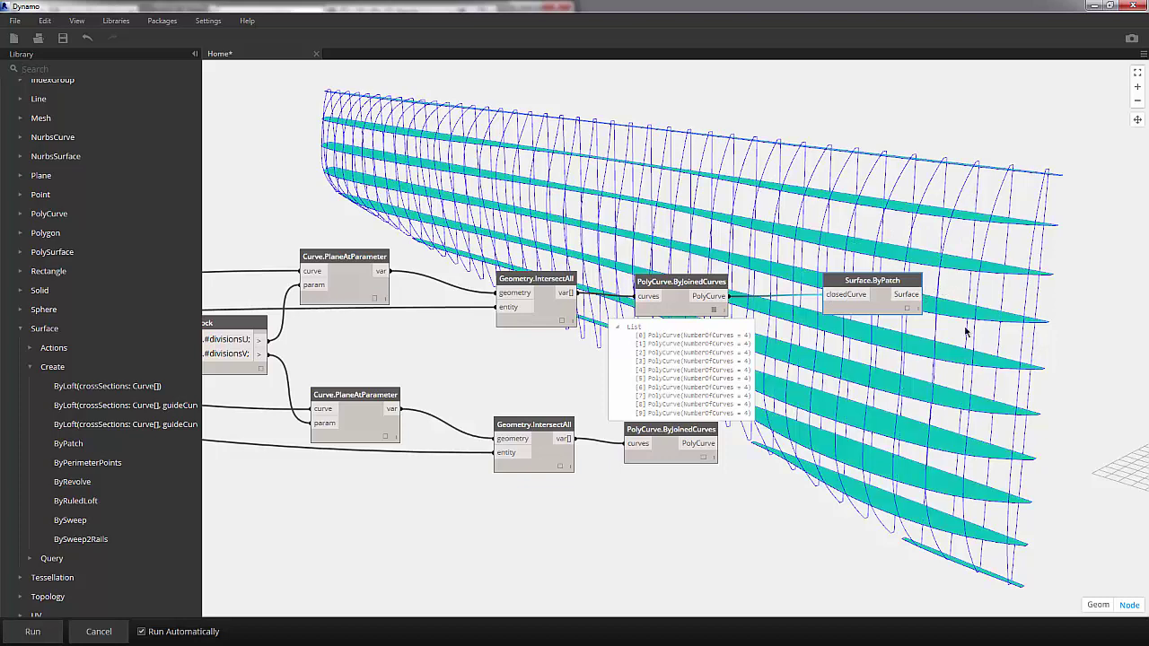
Hide the upper PolyCurve.ByJoinedCurves output list and move the Surface.ByPatch node closer to it.
left_click(947, 391)
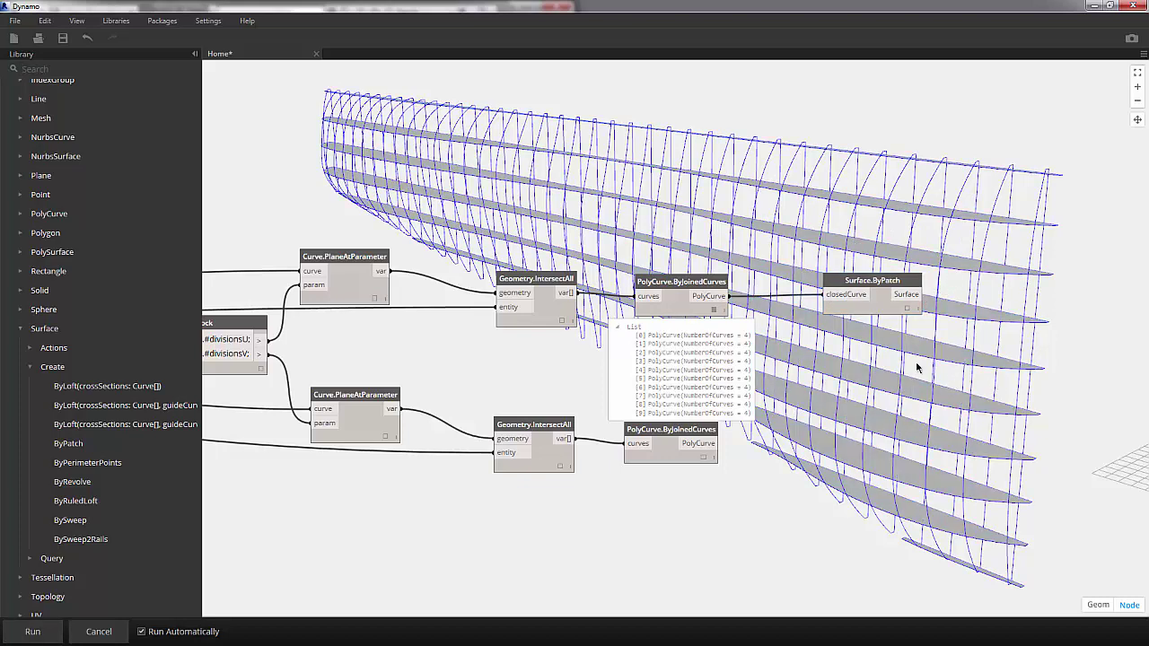
left_click(718, 312)
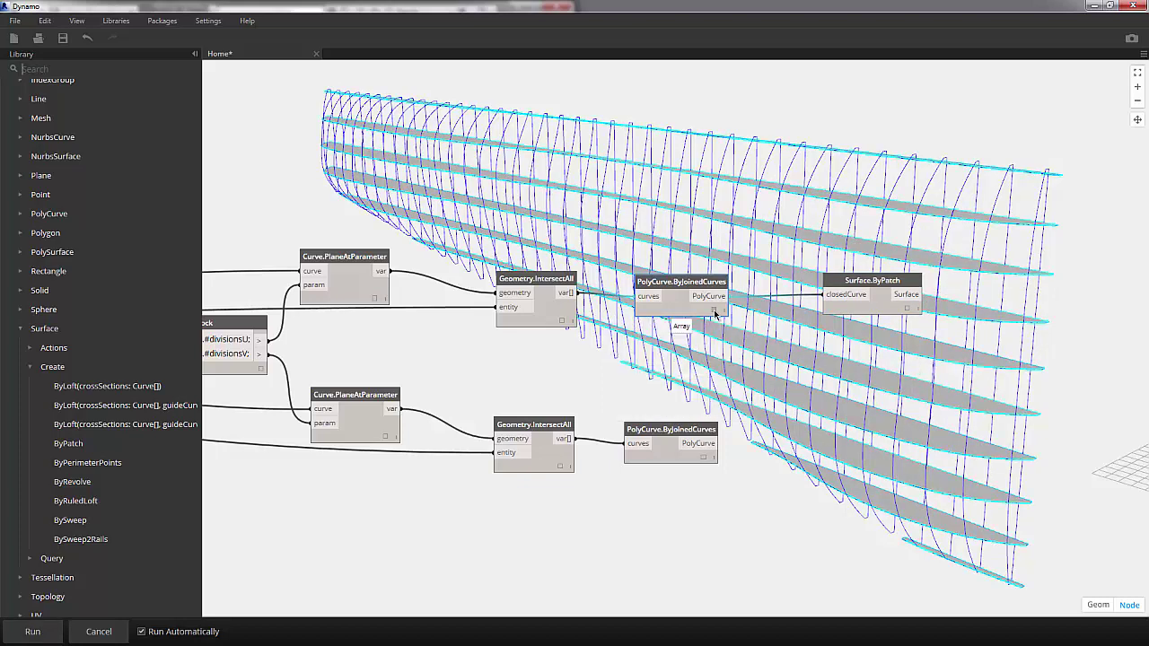
left_click(861, 381)
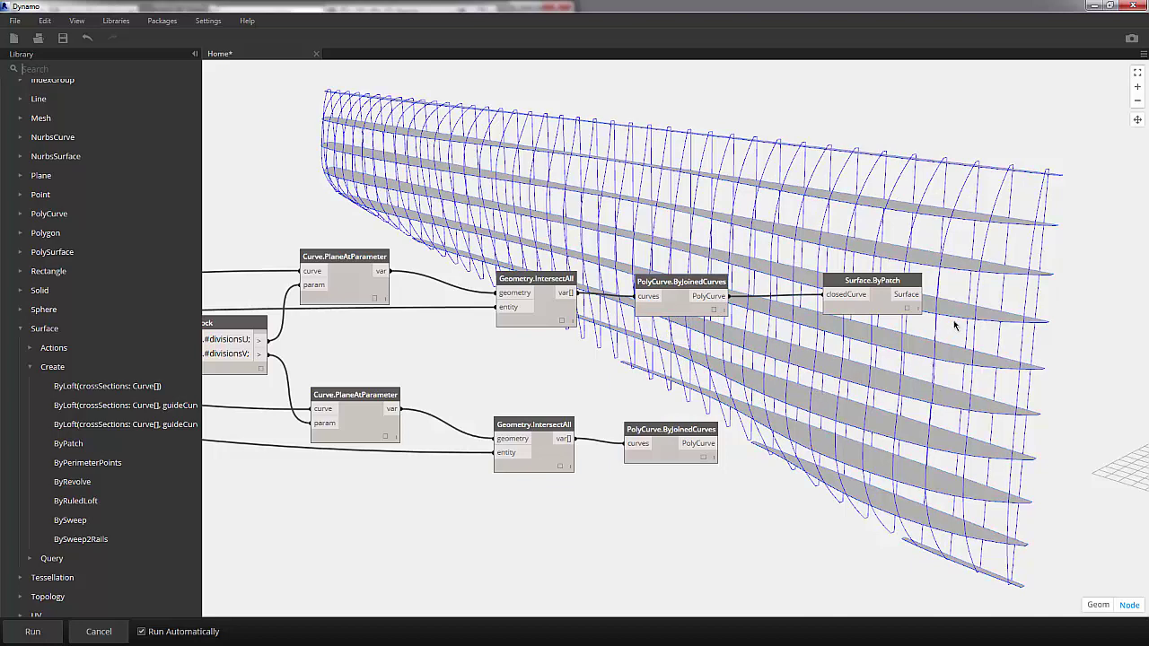
middle_click_drag(952, 325, 880, 320)
left_click_drag(811, 284, 783, 290)
left_click(893, 214)
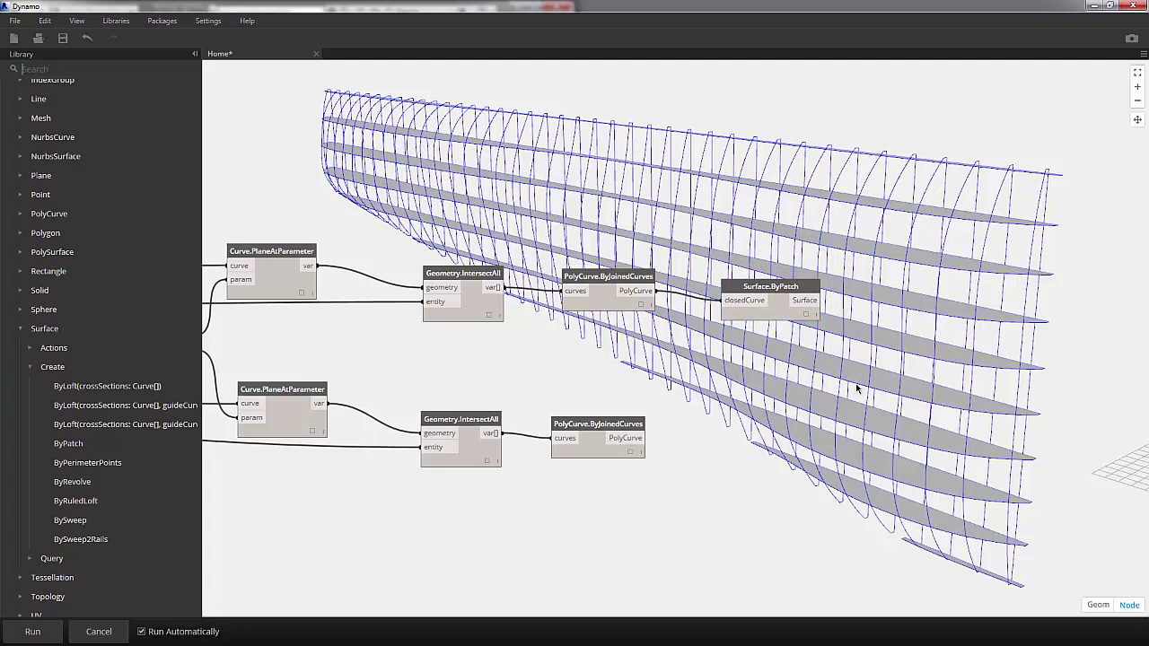
Find the Thicken(thickness: double = 1) surface action in the library and add it to the graph.
left_click(96, 71)
type("thicke")
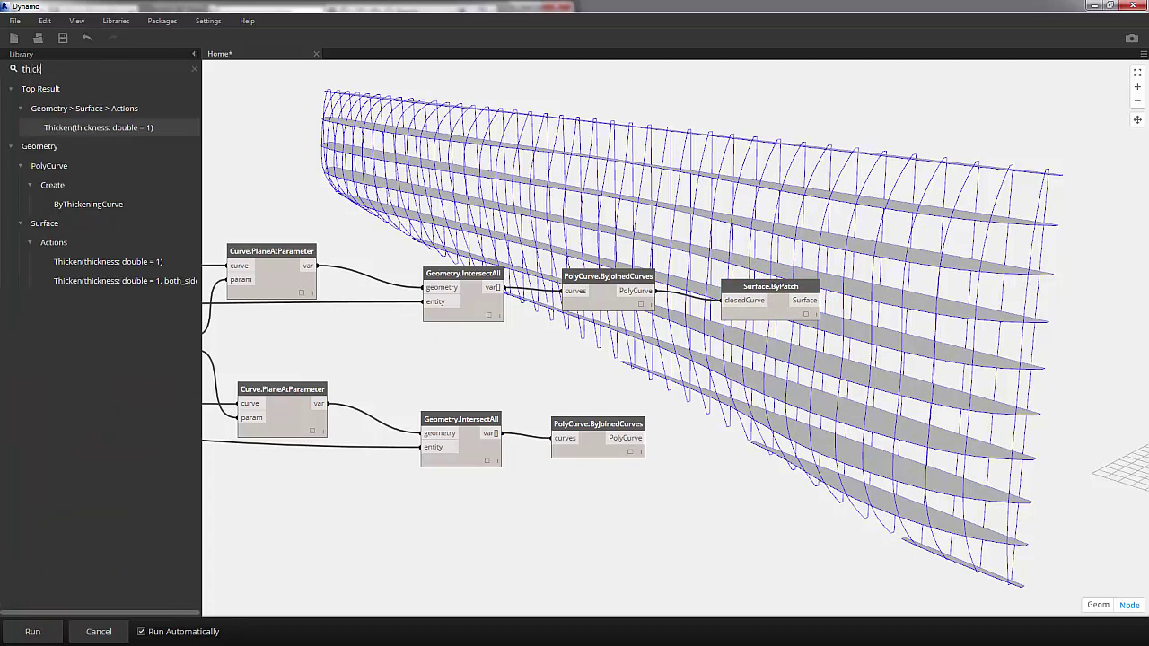
left_click(90, 127)
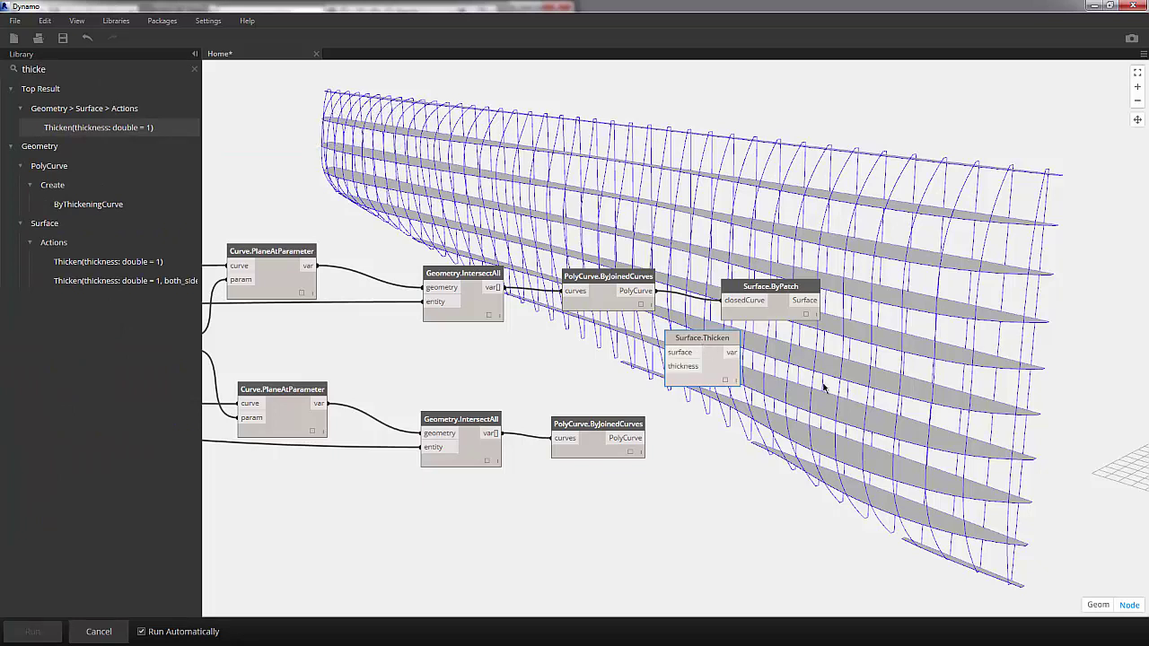
Move the Surface.Thicken node beyond Surface.ByPatch and add a Double Slider with a maximum of 1.
left_click_drag(900, 244, 934, 291)
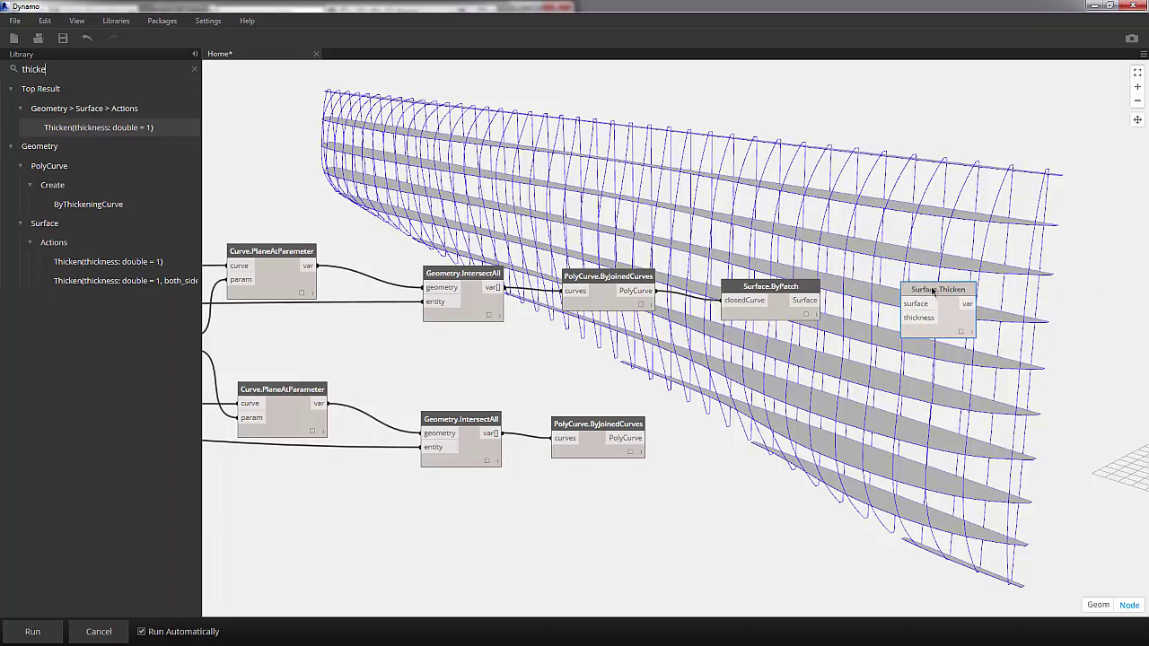
left_click(194, 70)
left_click(134, 70)
type("sli")
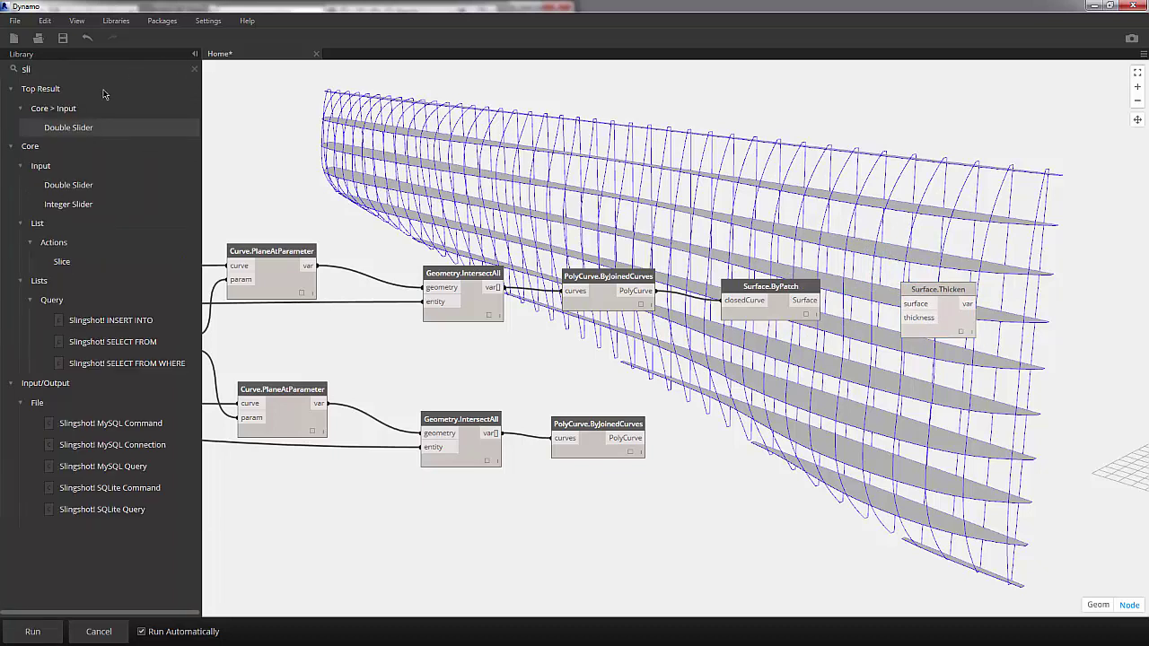
left_click(70, 127)
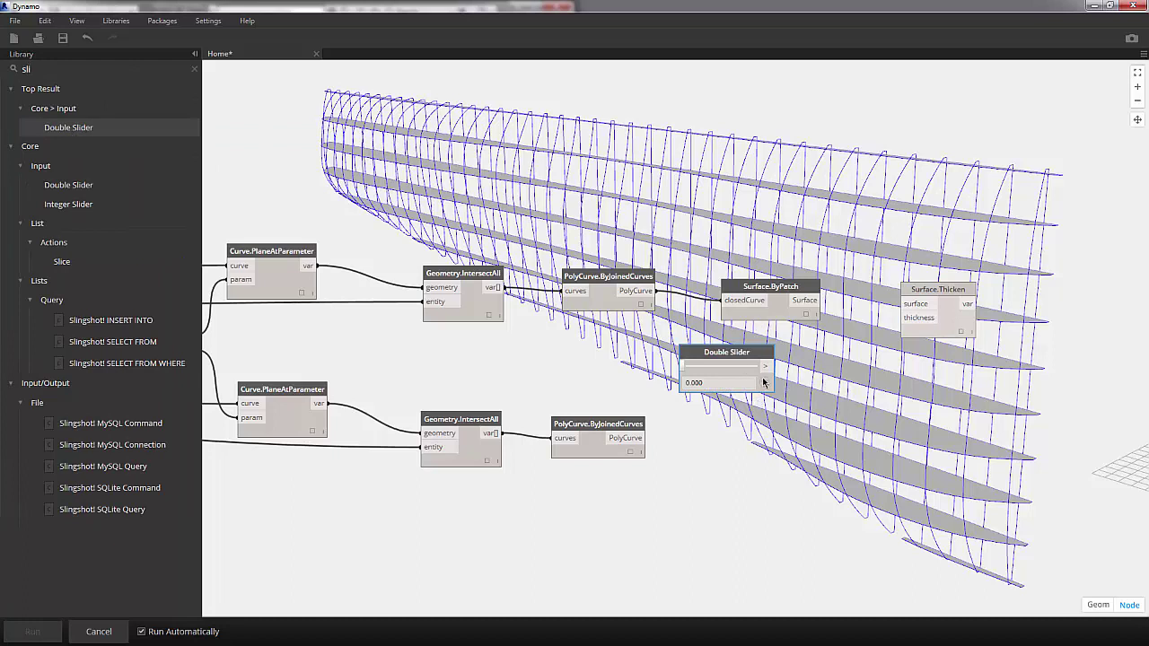
left_click(763, 382)
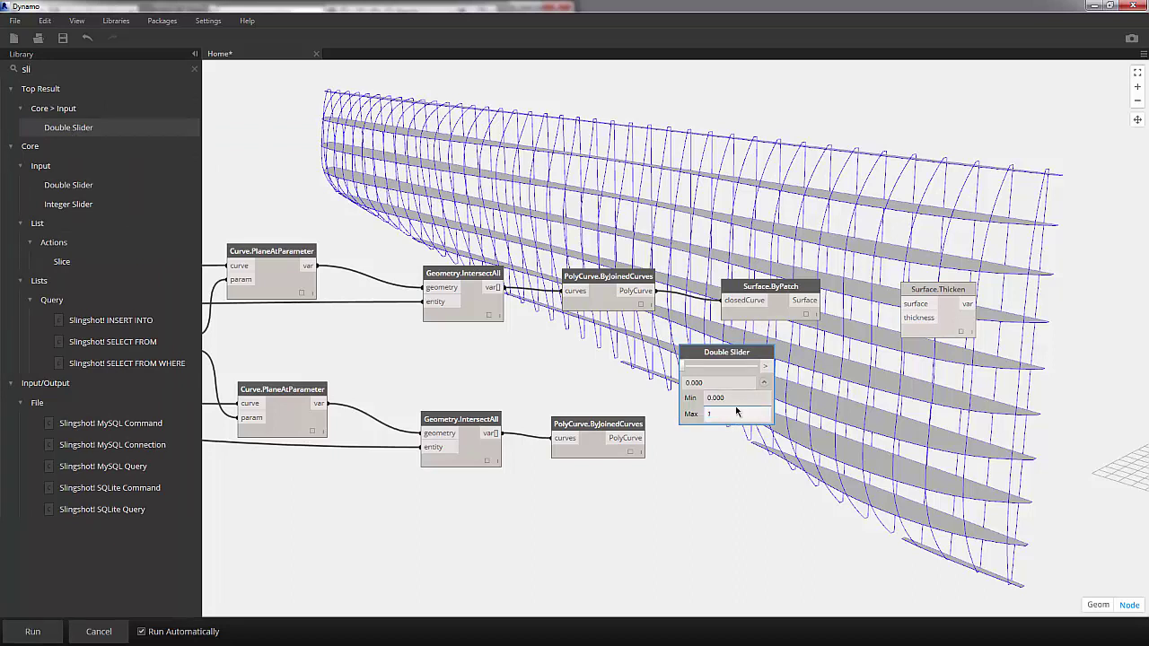
Connect the Double Slider to Surface.Thicken's thickness input and the Surface.ByPatch output to its surface input, and check the node's warning.
left_click_drag(768, 366, 909, 323)
left_click_drag(810, 301, 911, 305)
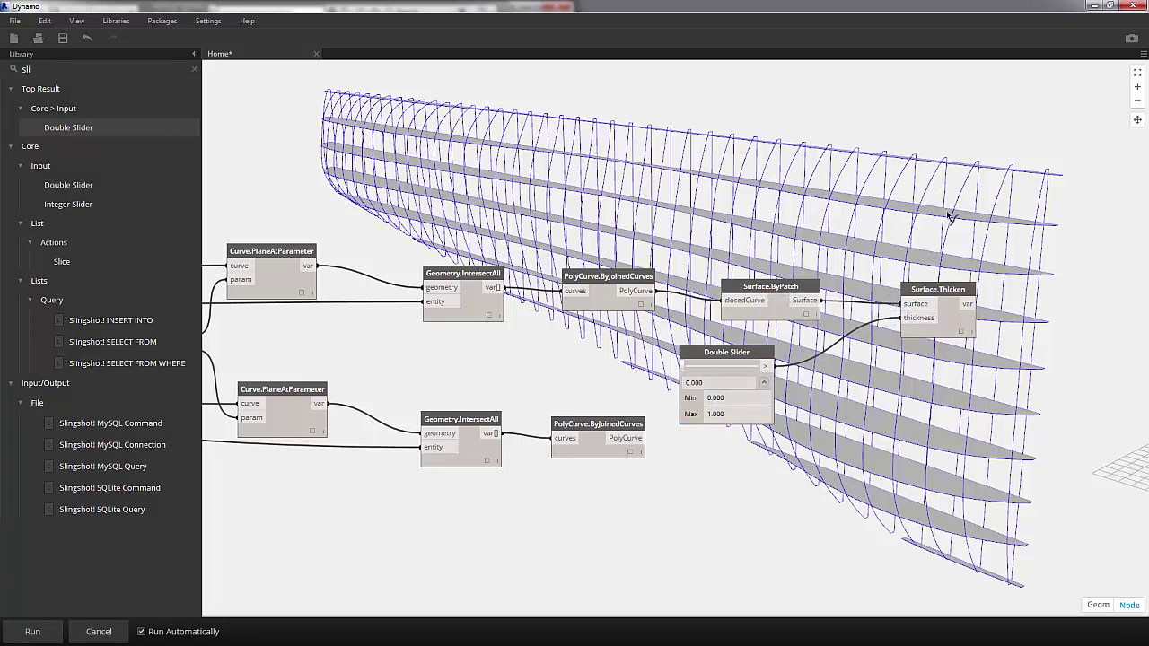
mouse_move(945, 273)
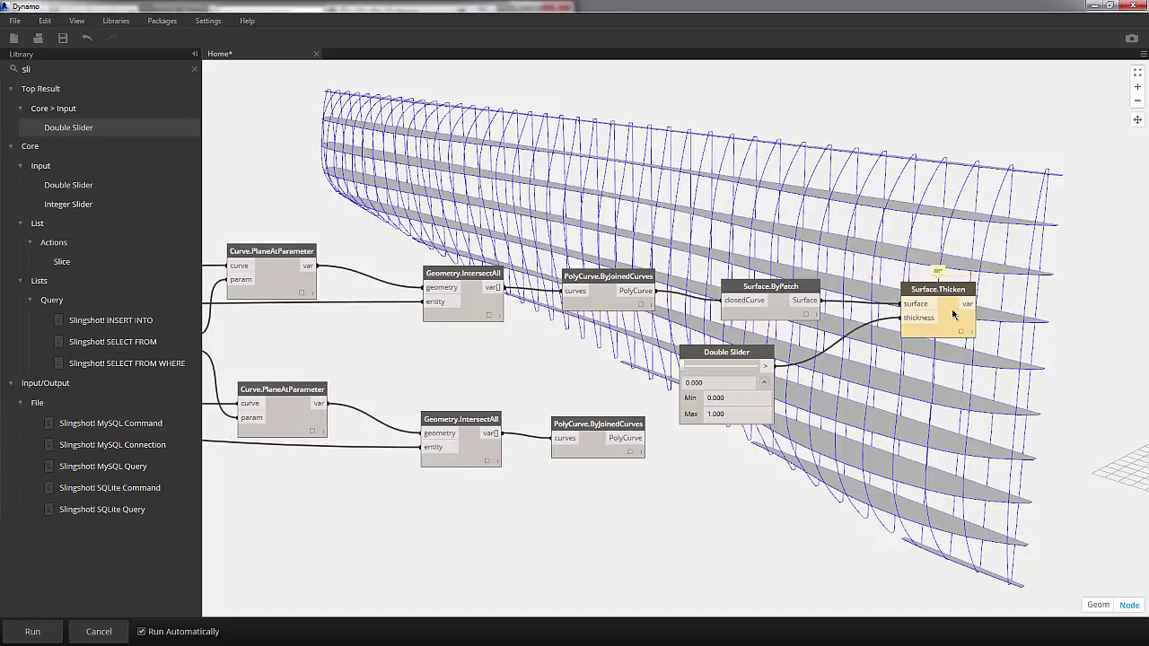
left_click_drag(953, 319, 965, 353)
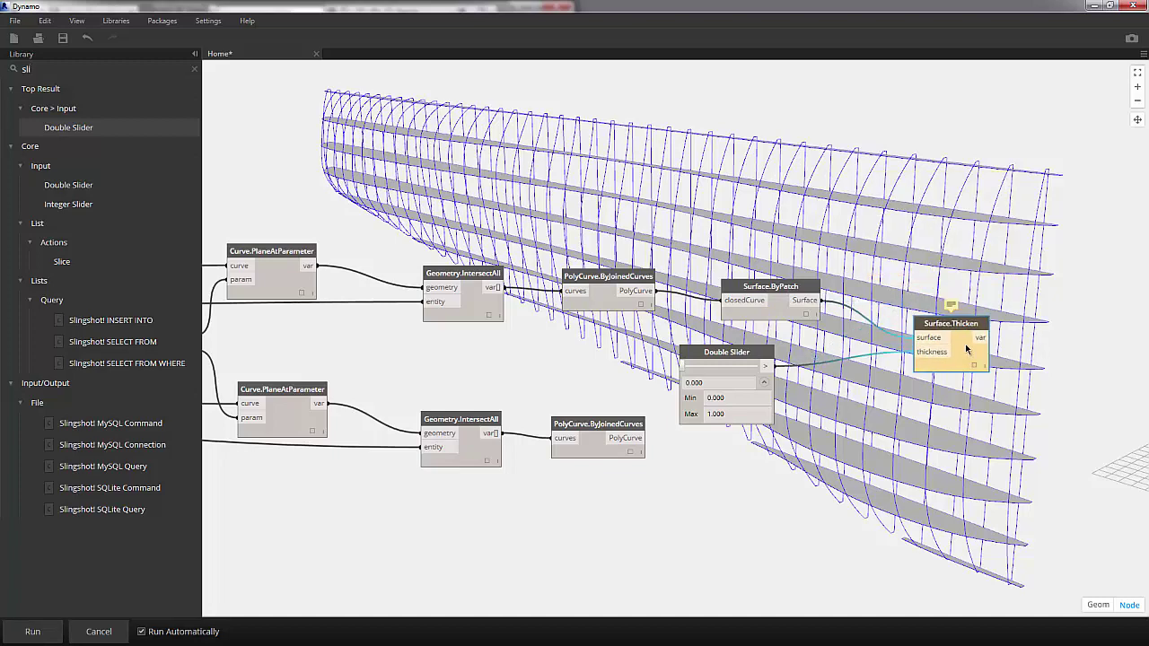
Turn off automatic running and replace the Surface.Thicken node with a fresh Thicken(thickness: double = 1) node beyond Surface.ByPatch.
left_click(152, 637)
middle_click_drag(924, 295, 854, 315)
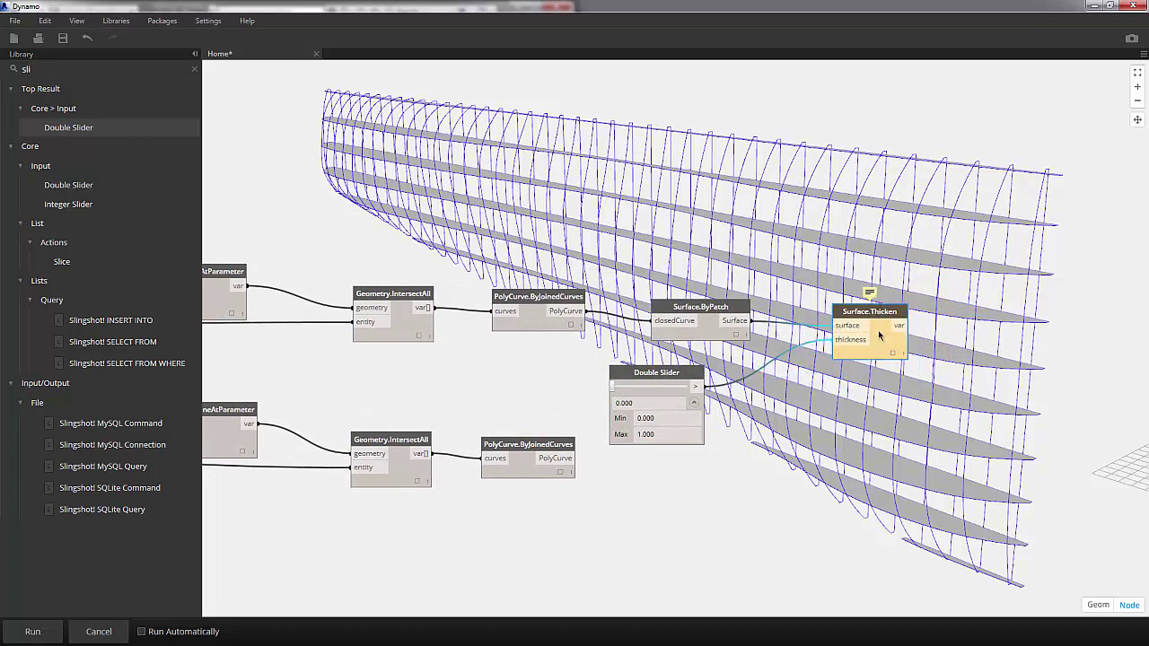
key("Delete")
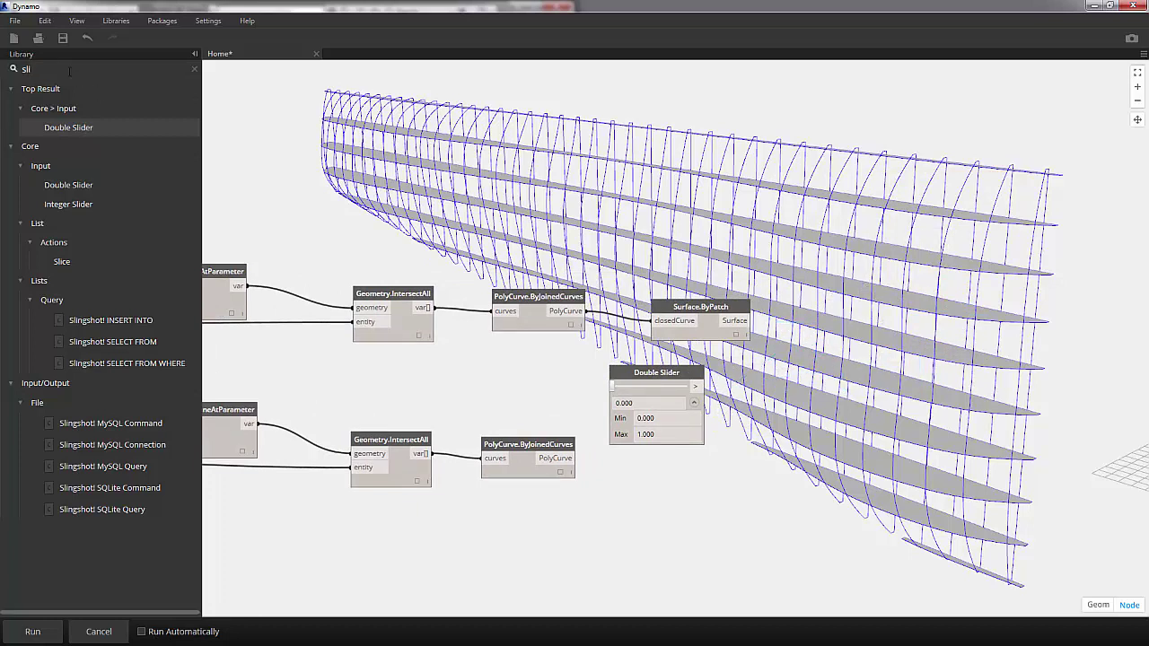
type("thic")
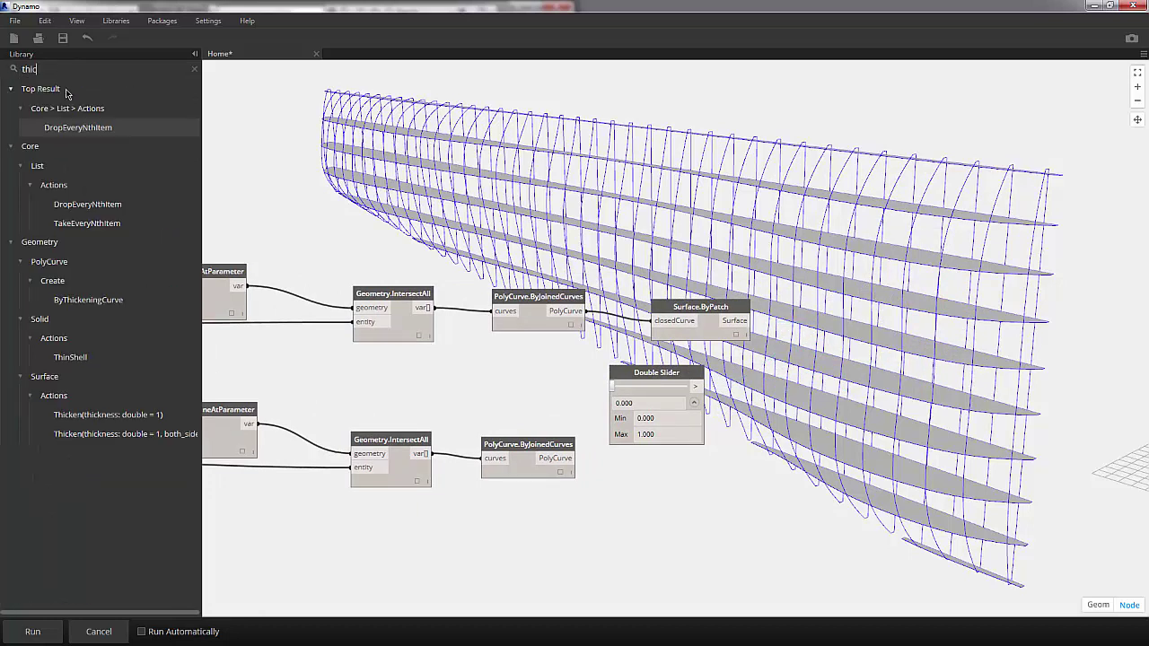
left_click(93, 127)
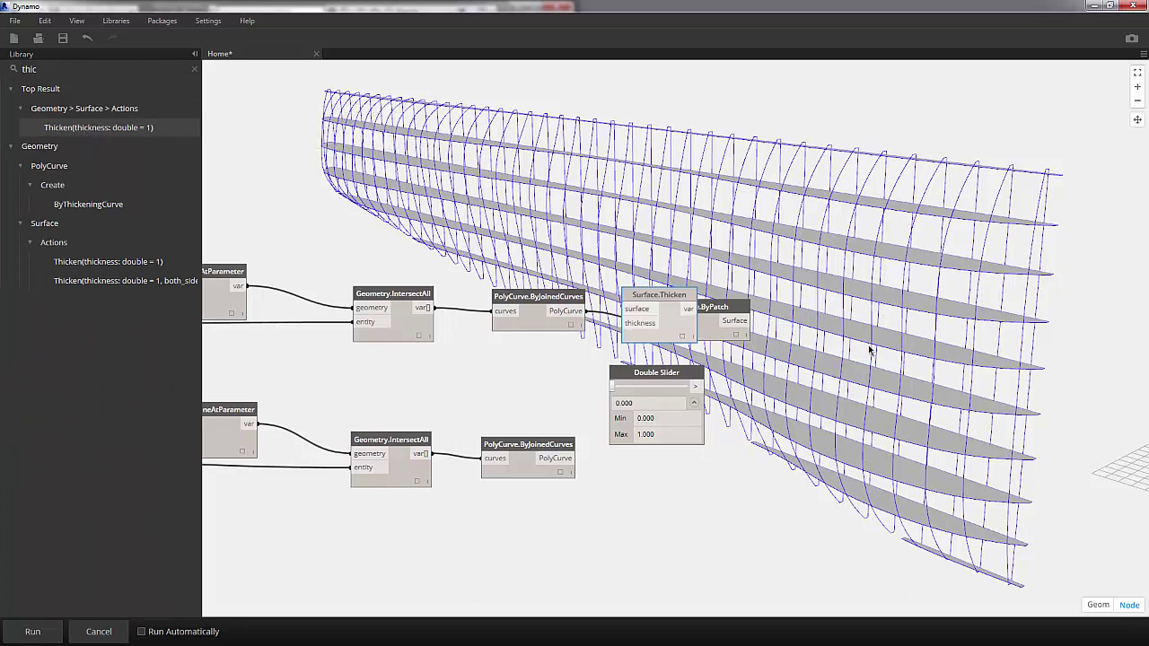
left_click_drag(659, 296, 910, 296)
Connect Surface.ByPatch to the new Surface.Thicken's surface input and the Double Slider to its thickness input, and show its output preview.
left_click(744, 321)
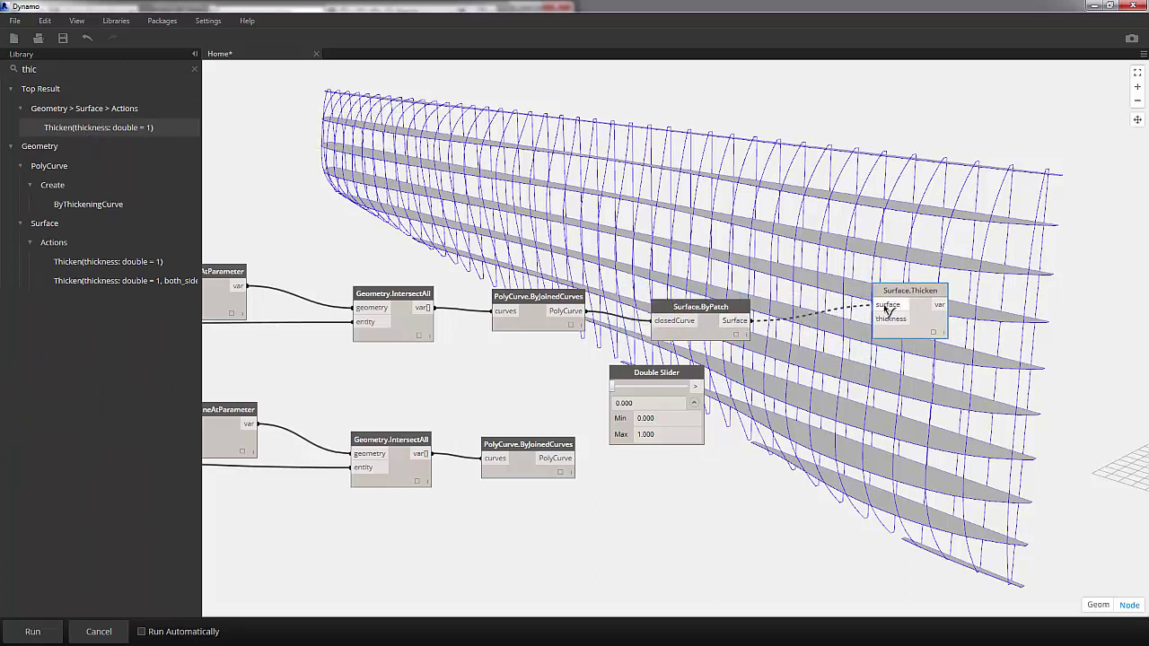
left_click(876, 305)
left_click(696, 386)
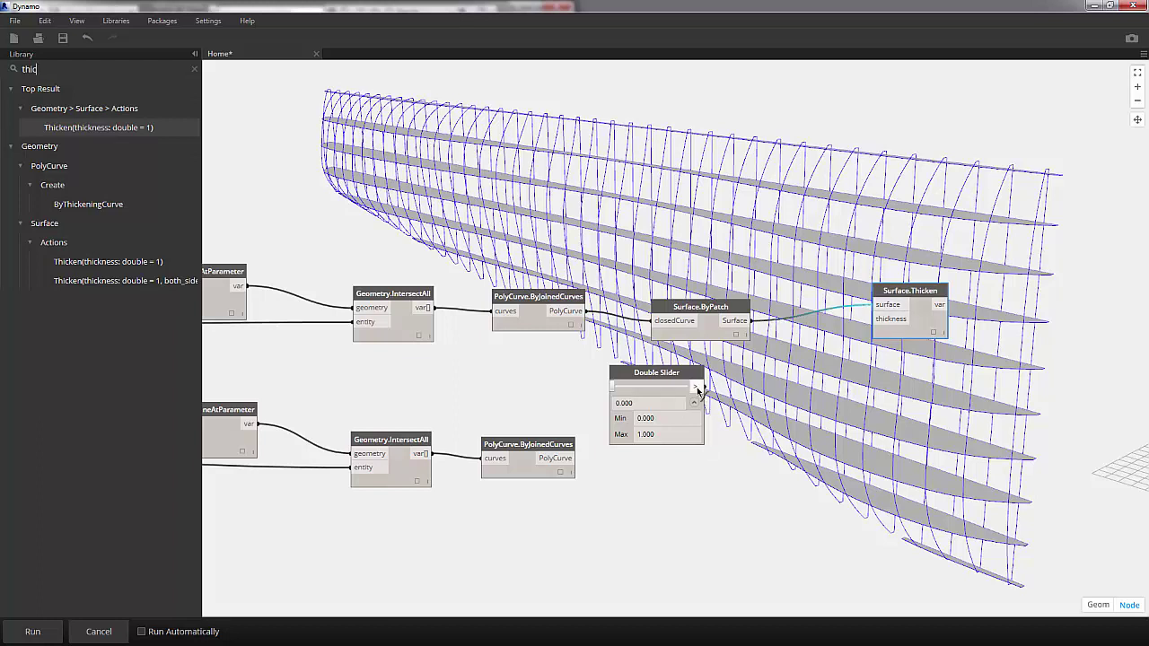
left_click(878, 321)
left_click_drag(904, 332, 872, 361)
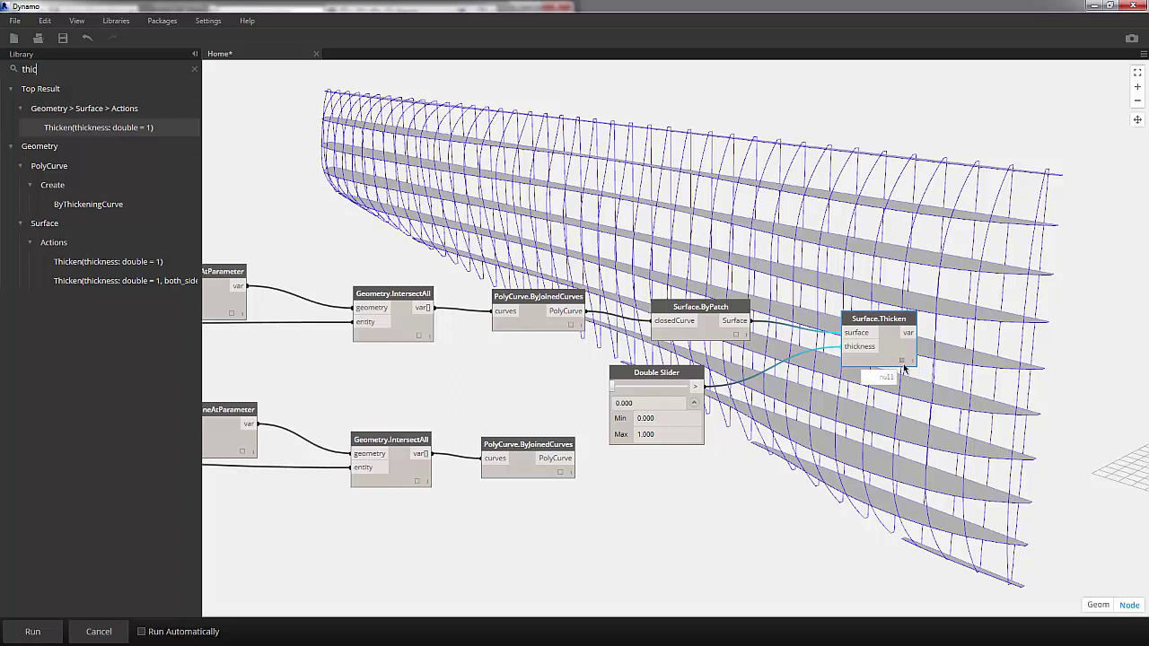
Set the thickness Double Slider to 0.5 and run the graph.
double_click(639, 404)
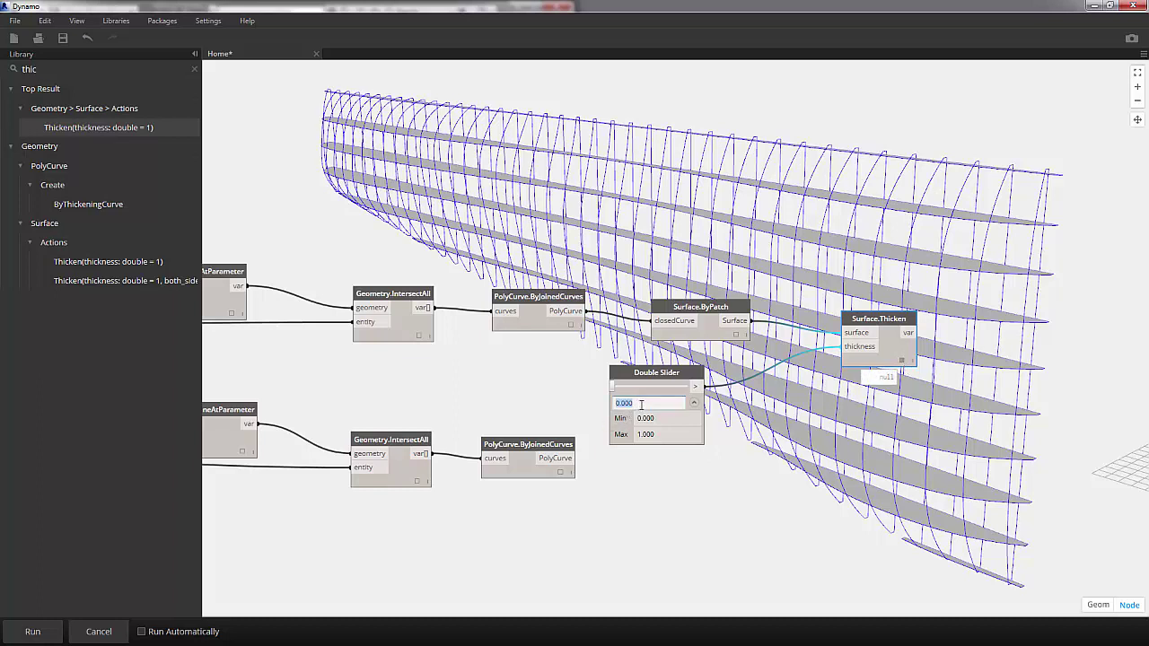
type("0.5")
left_click(798, 413)
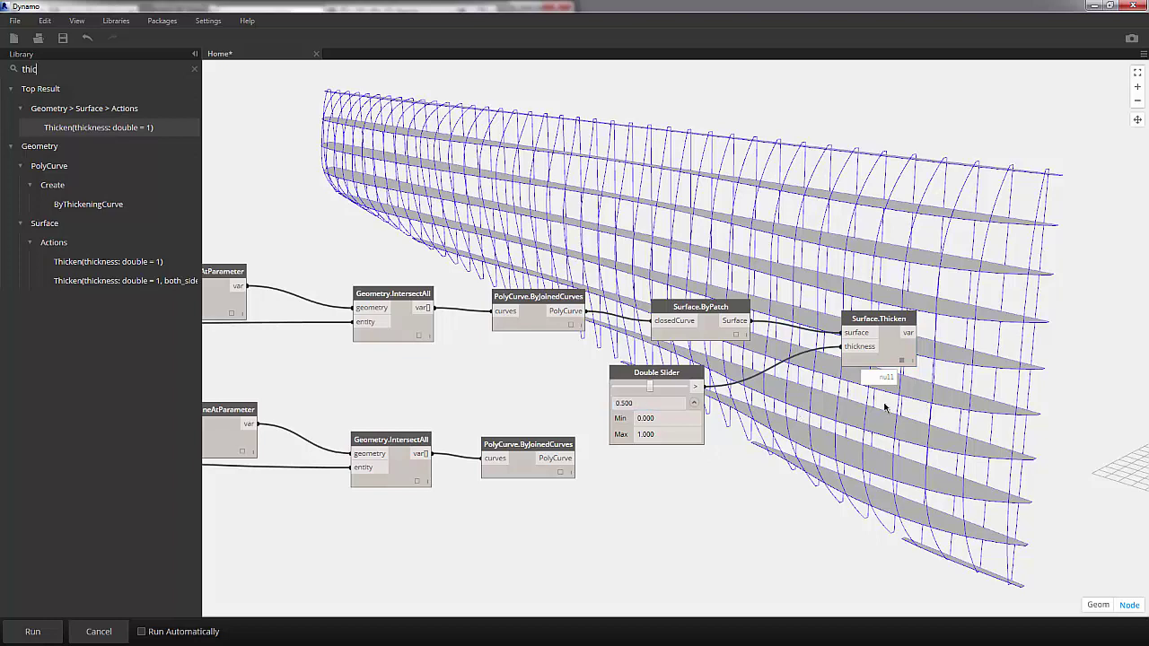
middle_click_drag(821, 411, 763, 420)
left_click(57, 631)
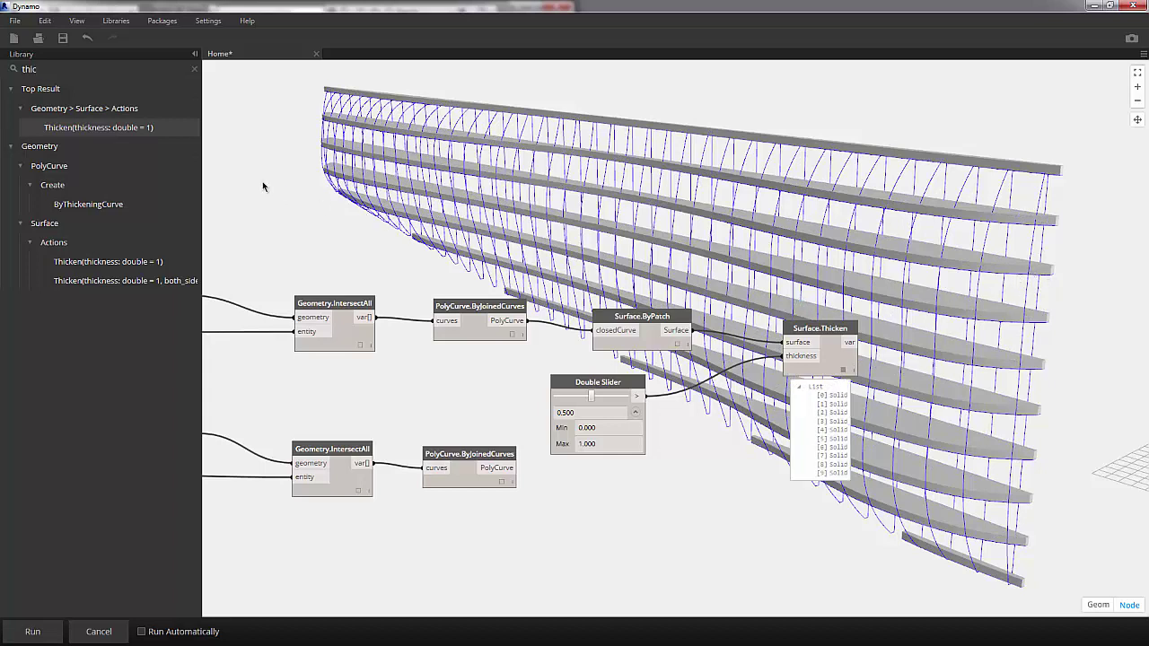
Set the thickness Double Slider to 0.8 and turn automatic running back on.
mouse_move(128, 288)
left_click(589, 415)
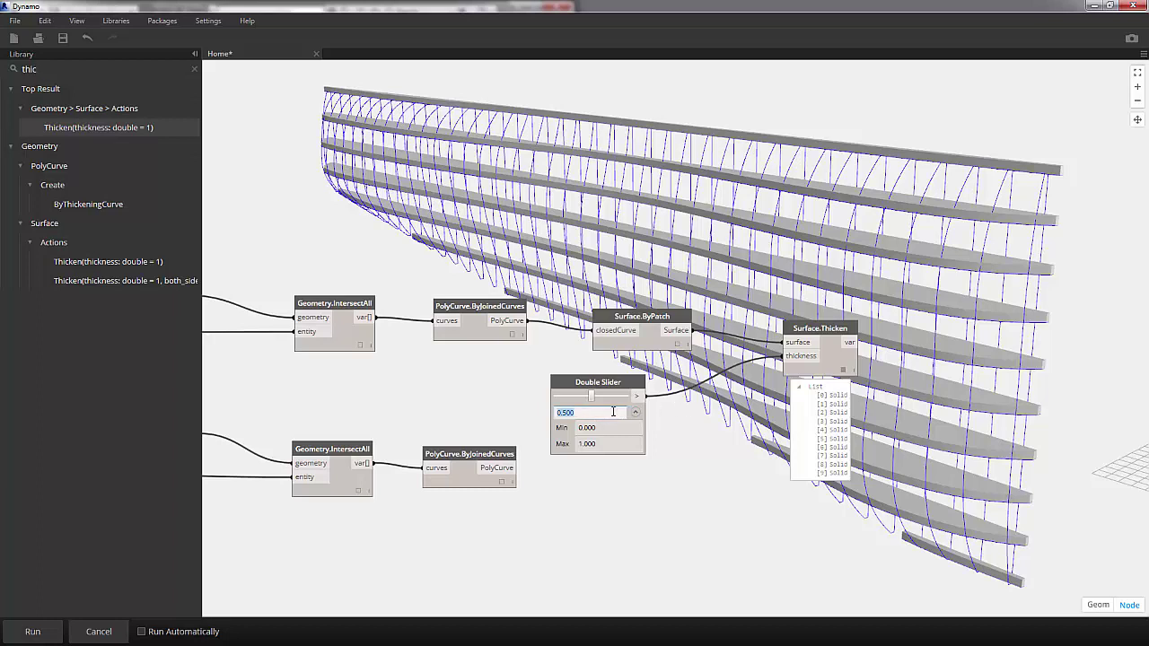
type(".8")
key("Return")
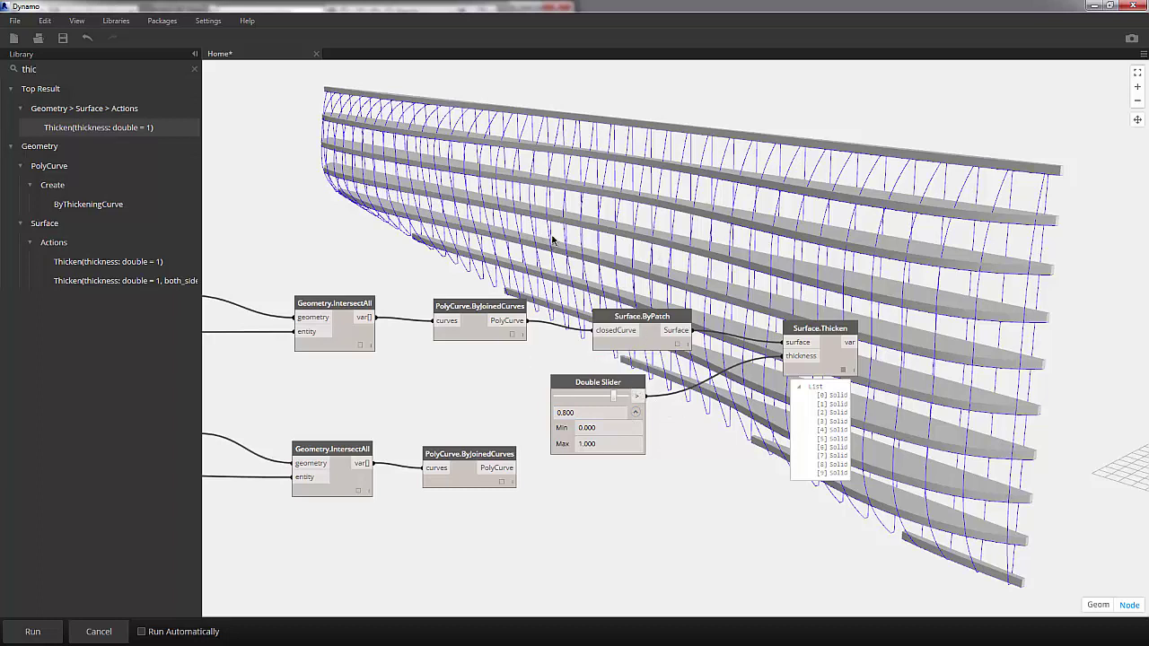
middle_click_drag(513, 215, 601, 214)
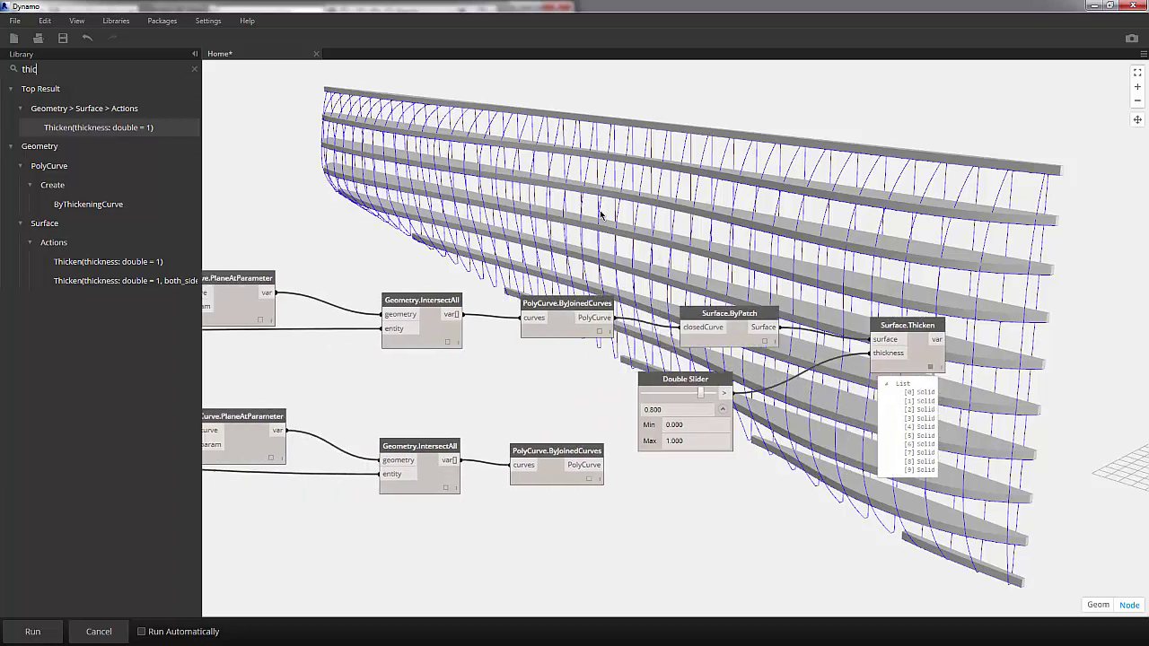
left_click(142, 631)
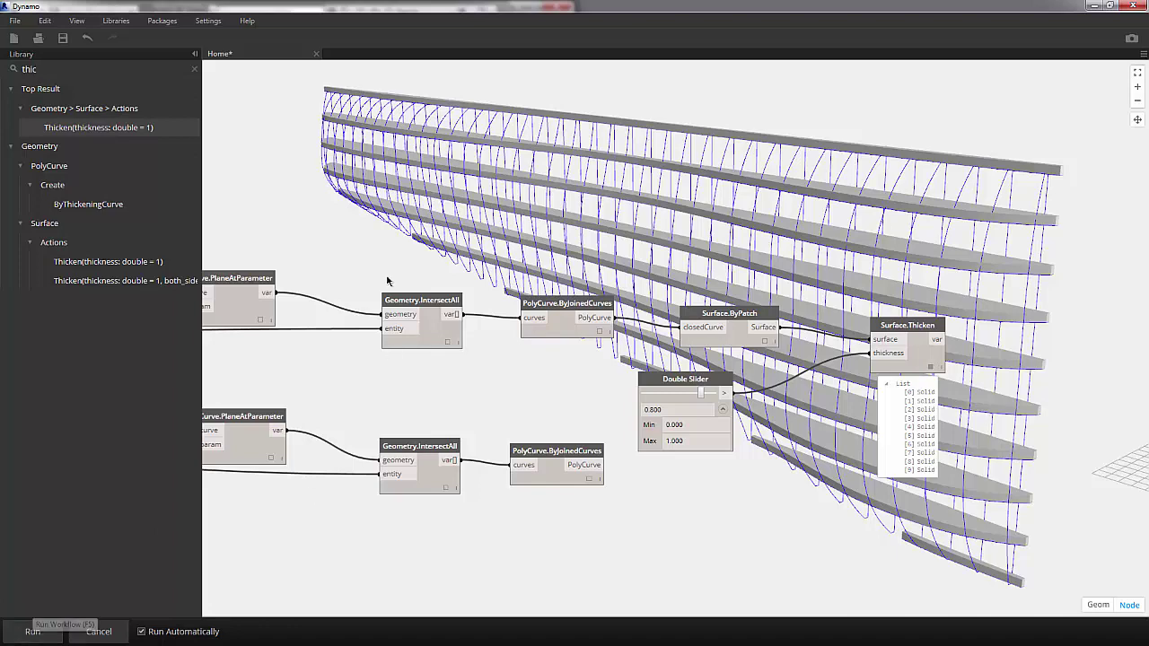
Set the Integer Slider feeding divisionsU to 18.
middle_click_drag(434, 230, 689, 235)
scroll(718, 258, "down", 1)
scroll(718, 261, "down", 2)
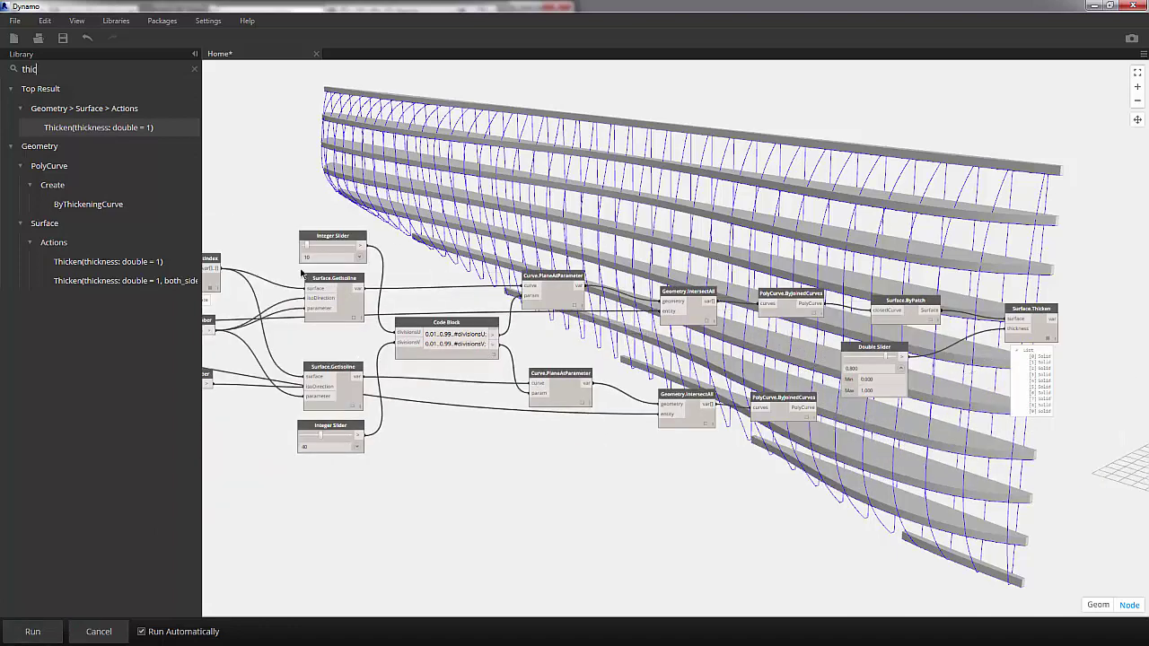
scroll(302, 273, "up", 2)
scroll(323, 259, "up", 2)
double_click(320, 250)
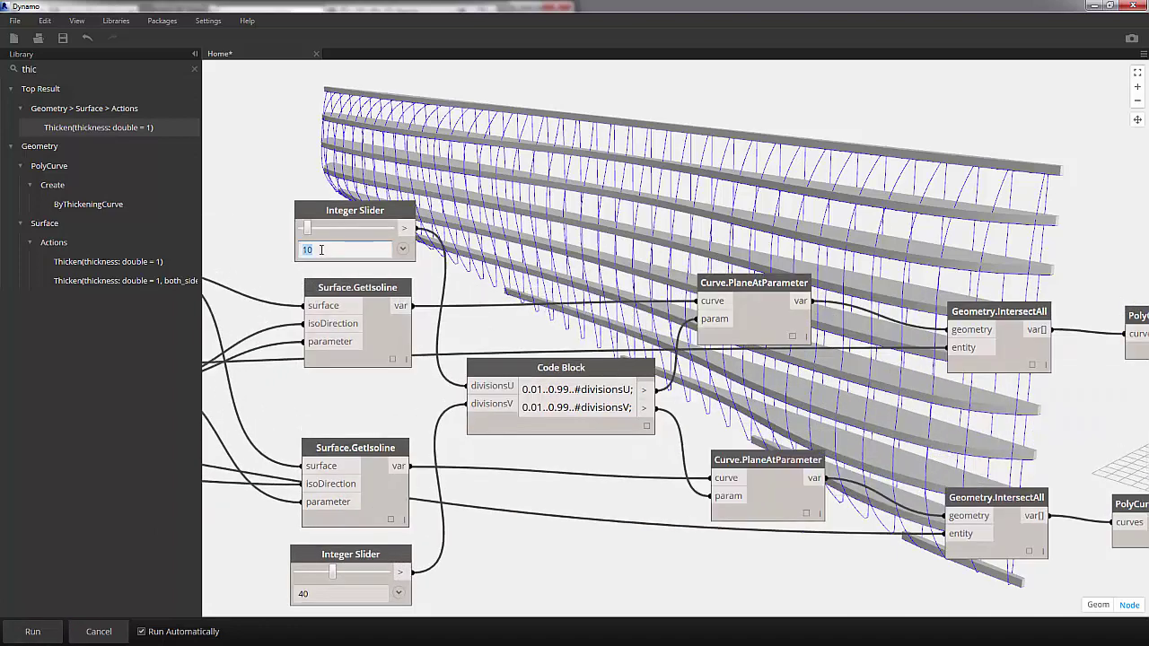
type("18")
key("Return")
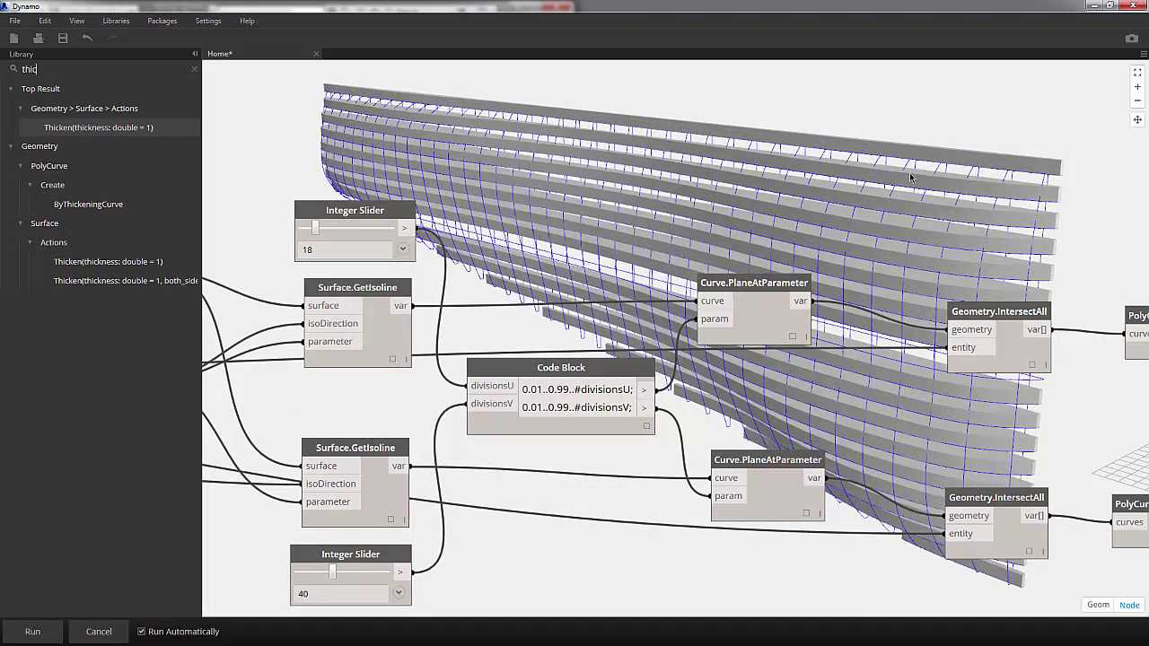
Check the nodes showing warnings and set the Integer Slider feeding divisionsU to 20.
middle_click_drag(910, 177, 702, 184)
scroll(697, 205, "down", 5)
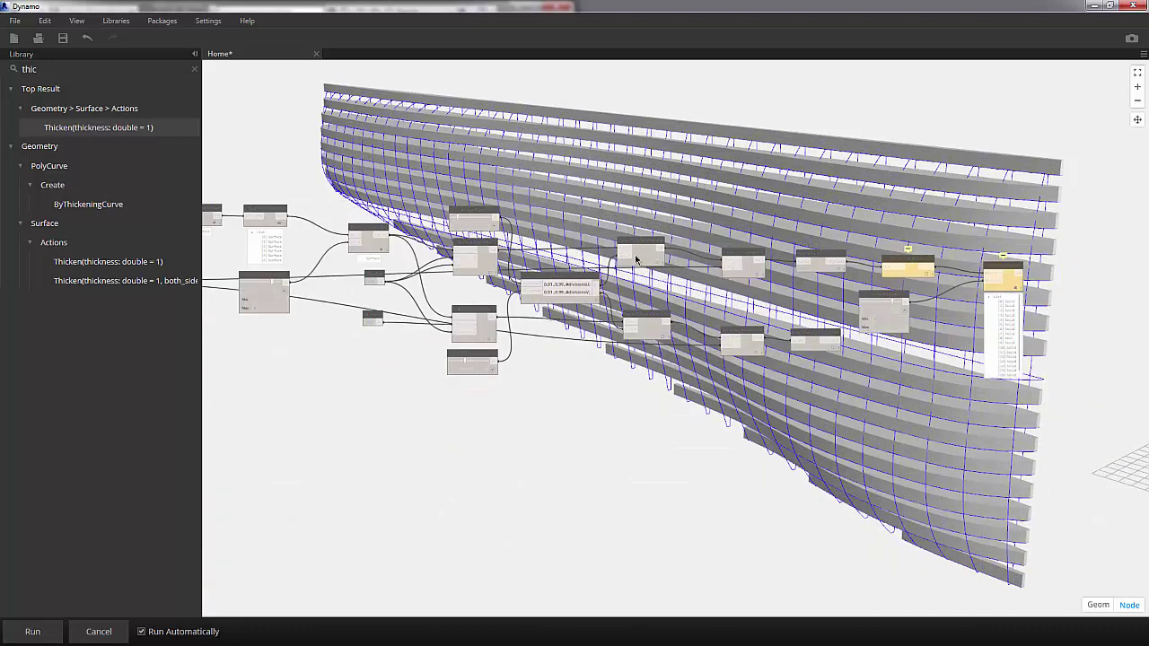
middle_click_drag(388, 204, 375, 226)
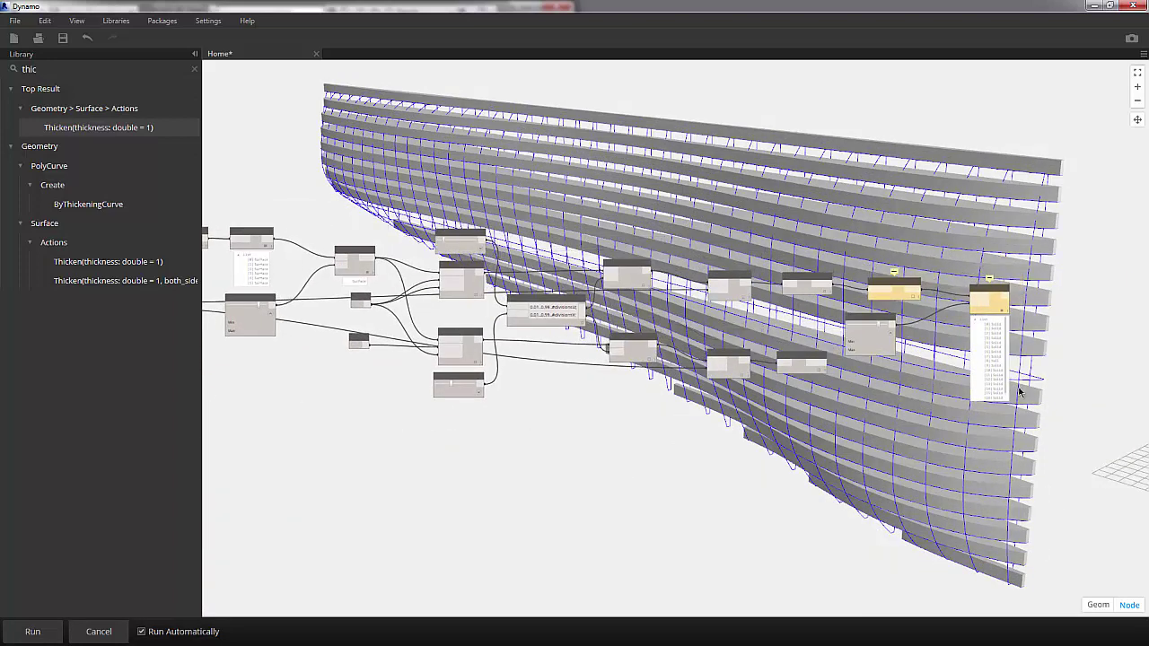
scroll(652, 277, "up", 5)
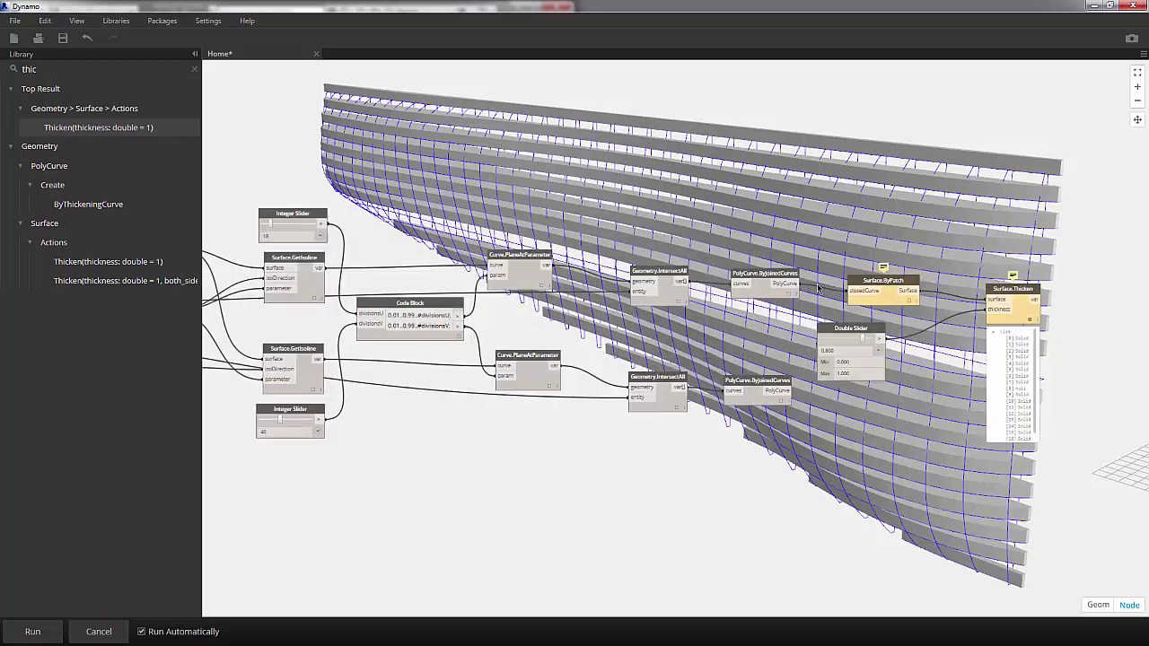
scroll(467, 232, "up", 5)
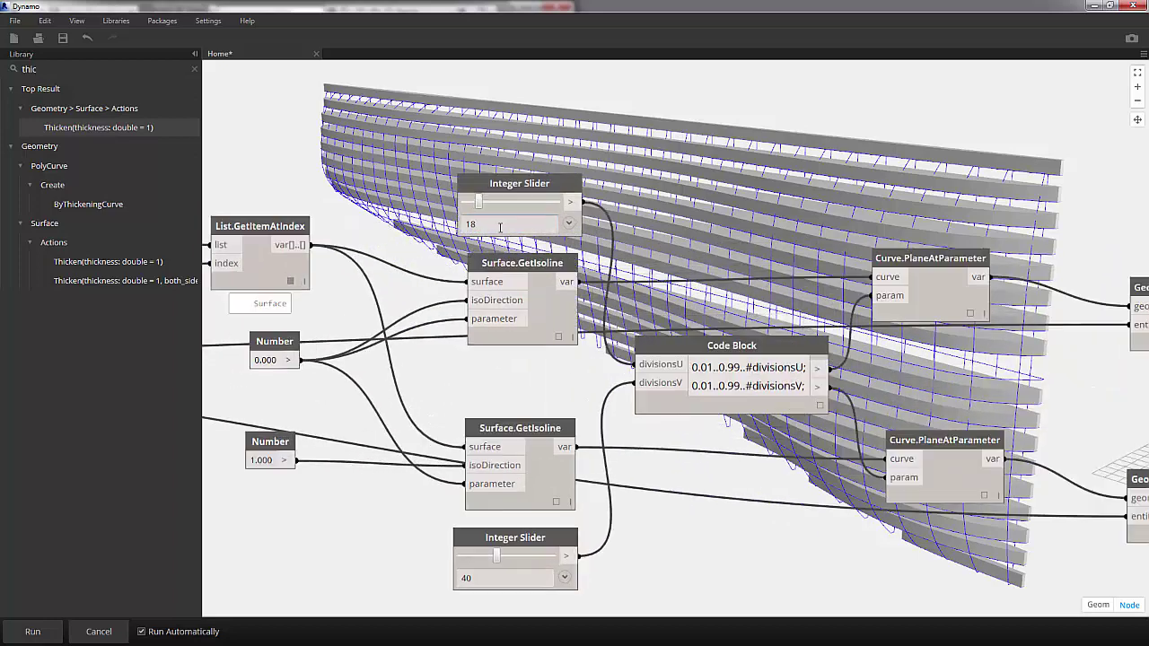
left_click(494, 224)
type("20")
key("Return")
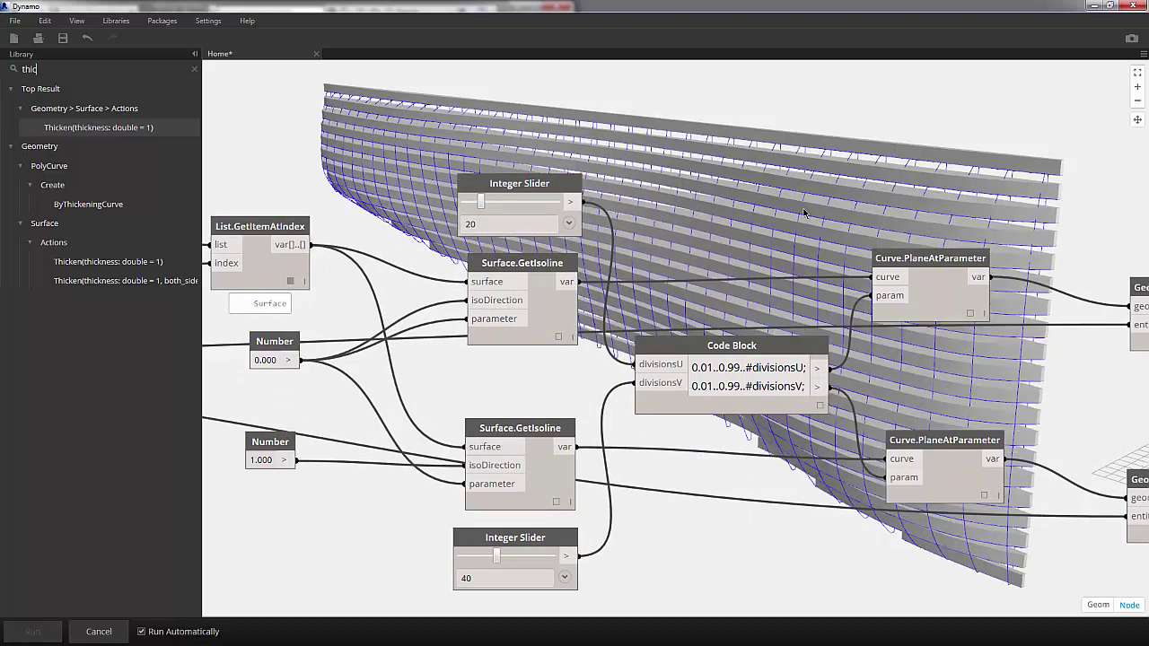
Hide the Surface.Thicken output list.
scroll(733, 226, "down", 5)
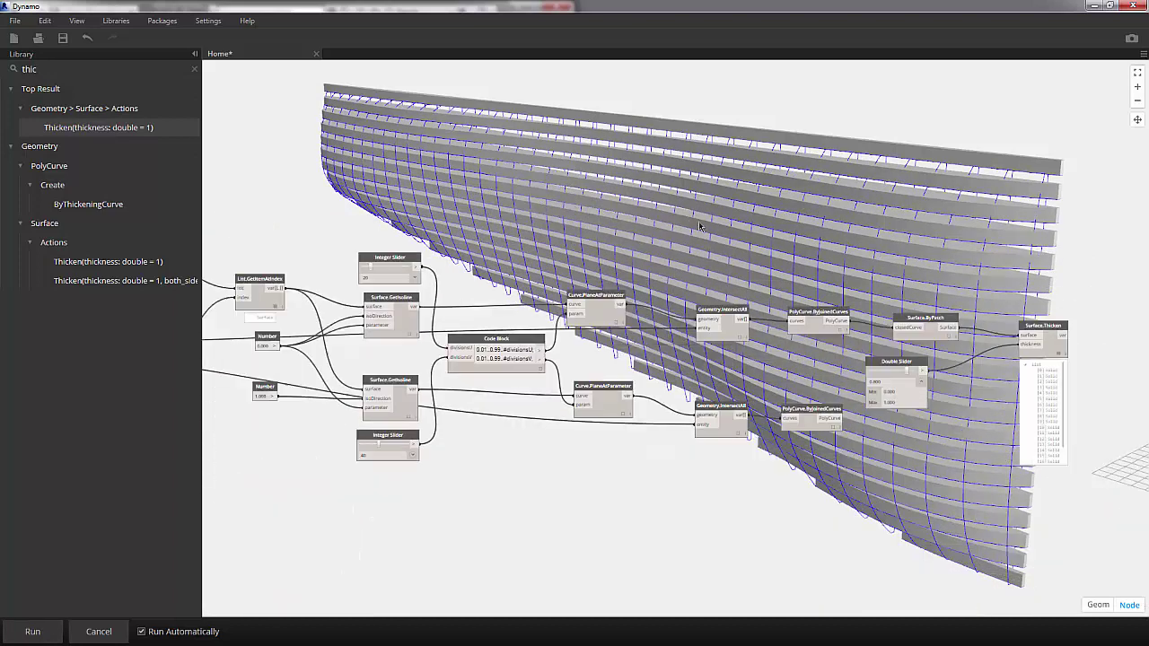
scroll(821, 359, "up", 5)
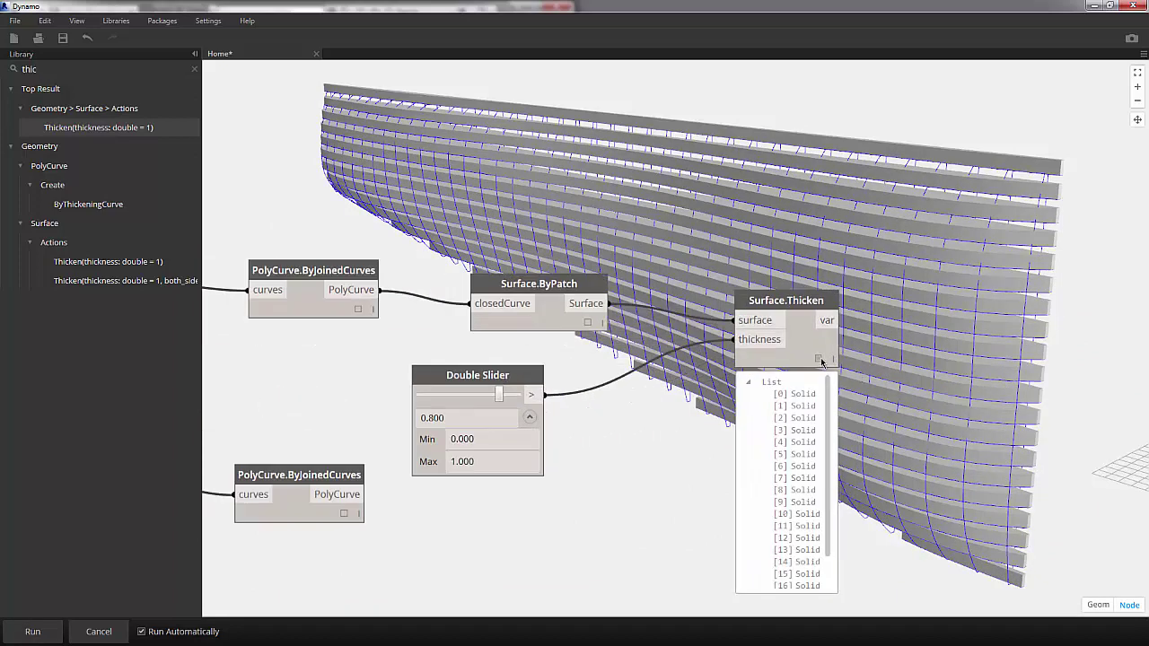
left_click(821, 358)
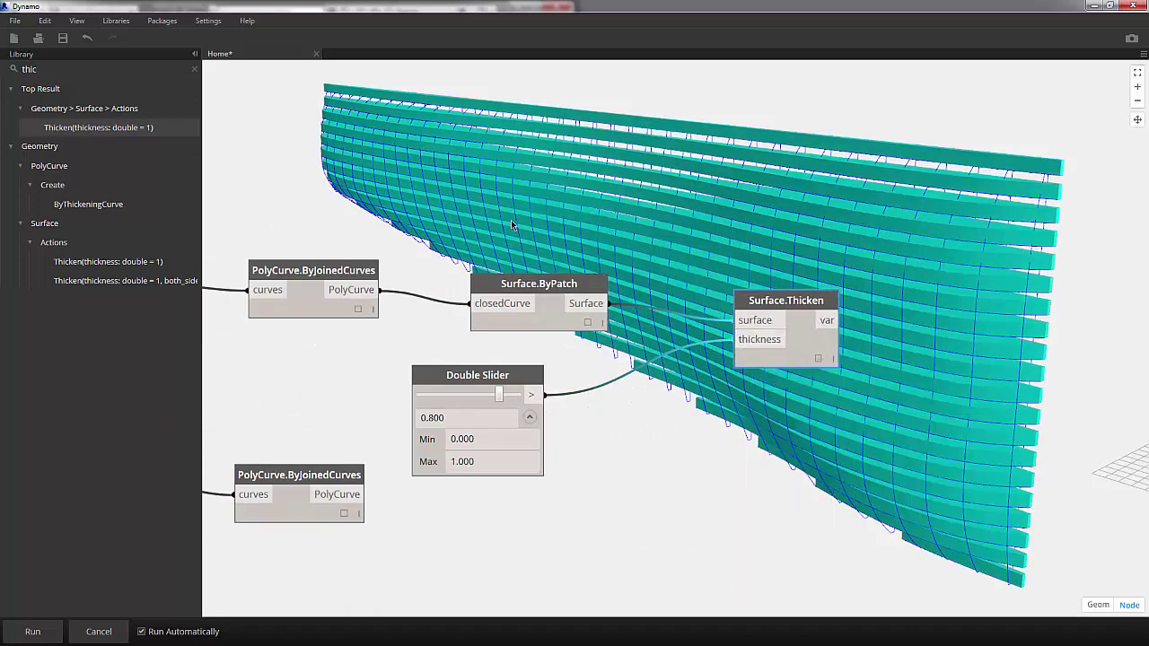
Duplicate the Surface.ByPatch, Double Slider and Surface.Thicken nodes below the originals and connect the second PolyCurve.ByJoinedCurves output to the copied patch's closedCurve.
scroll(522, 194, "down", 3)
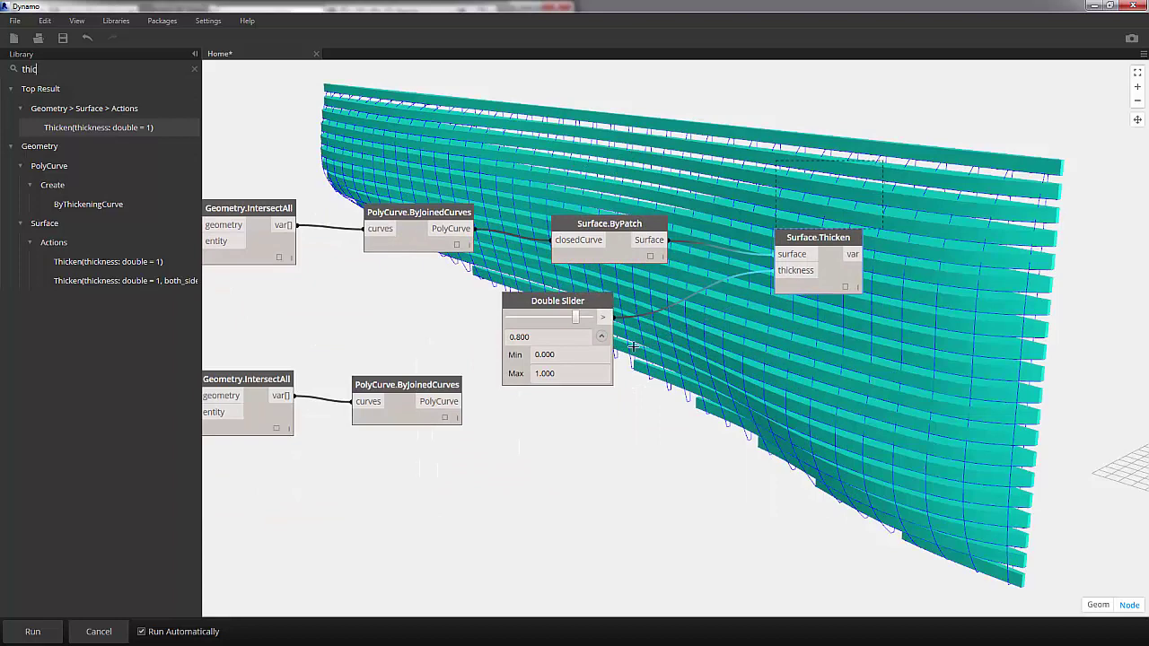
left_click(609, 363)
key("ctrl+v")
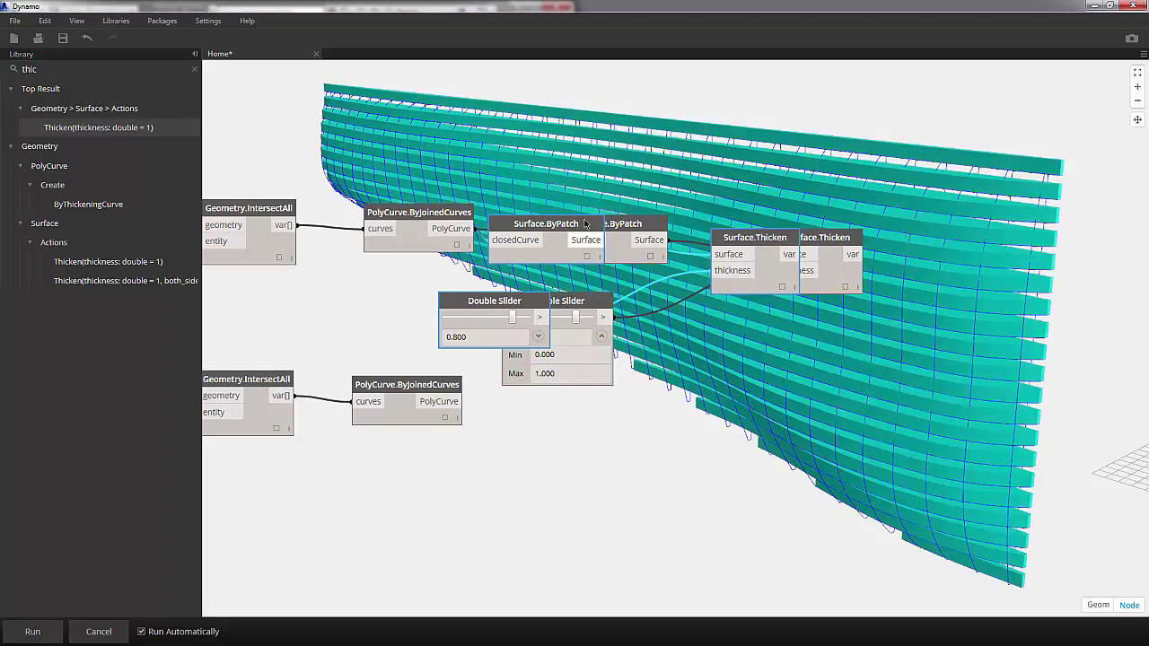
left_click_drag(558, 230, 616, 431)
left_click(463, 401)
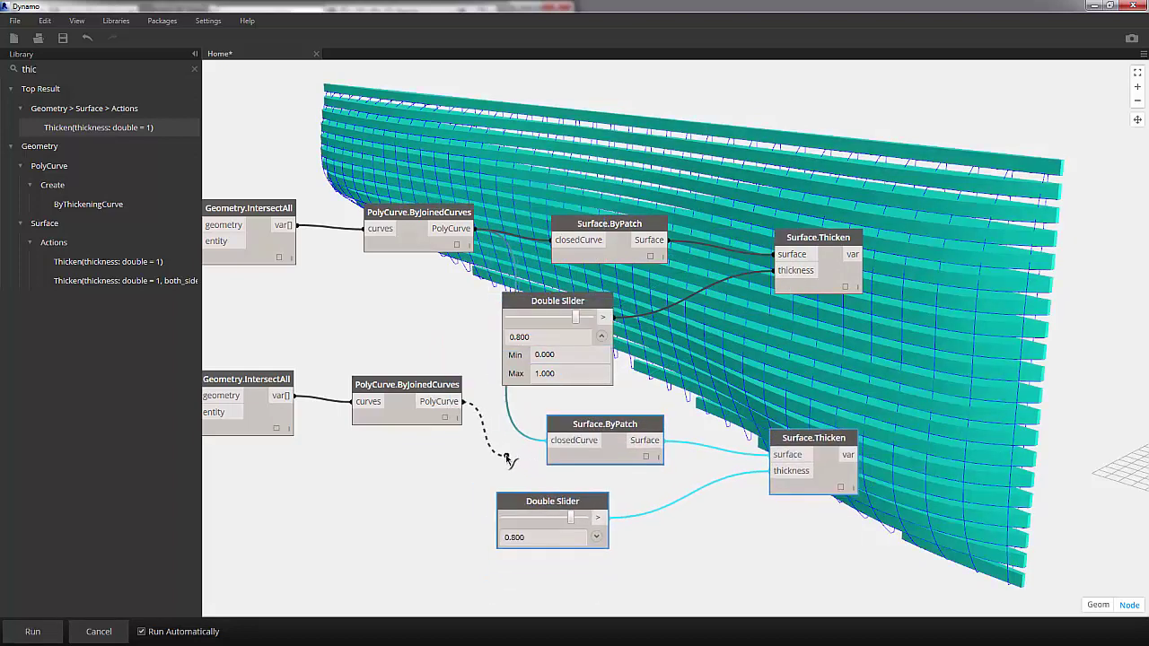
left_click(551, 441)
left_click(992, 332)
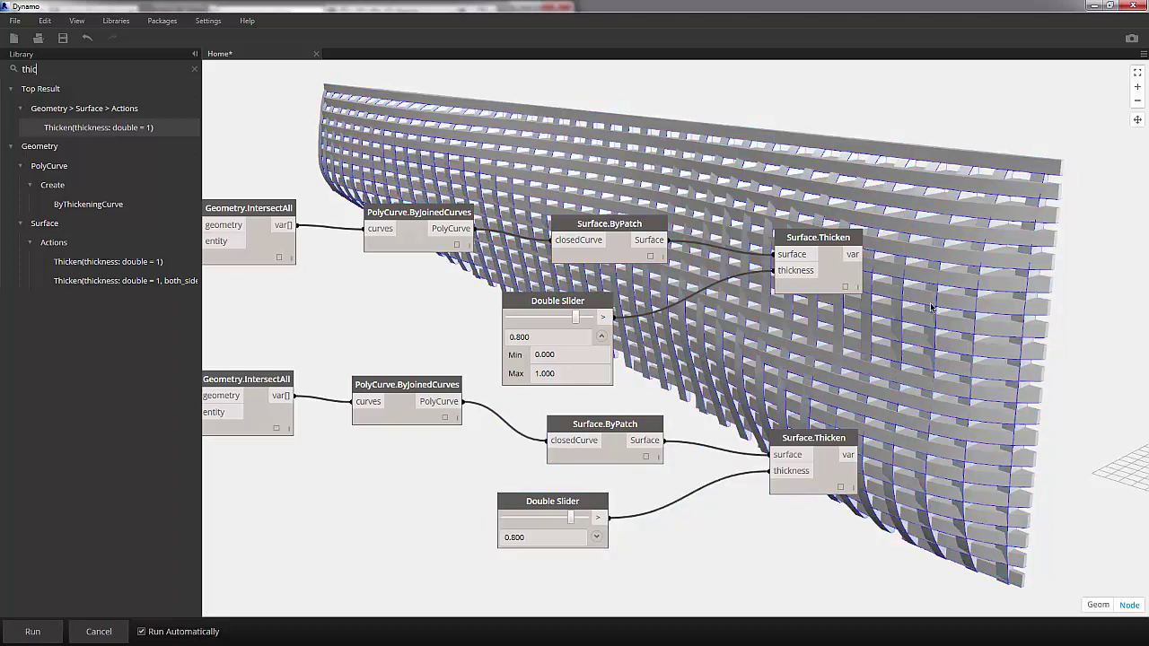
Set the copied Double Slider feeding the second Surface.Thicken thickness to 0.35.
double_click(542, 538)
type(".35")
key("Return")
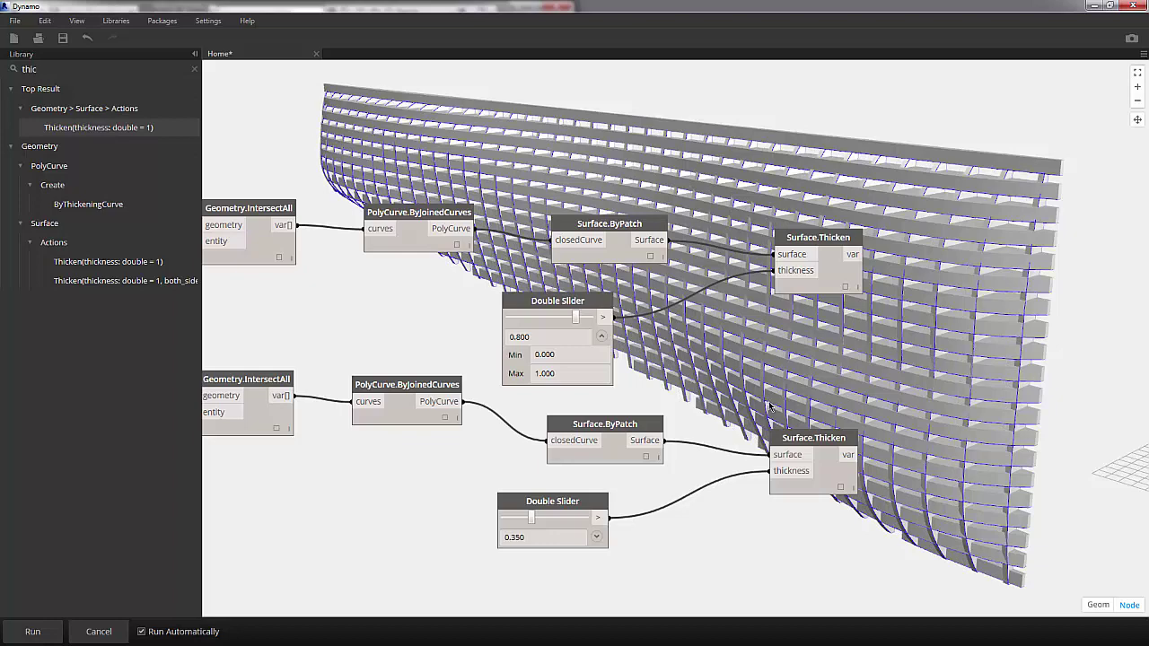
Examine the waffle rib structure from several angles in the geometry view, and return to the node graph with the model clear of the nodes.
key("ctrl+g")
right_click_drag(634, 412, 713, 404)
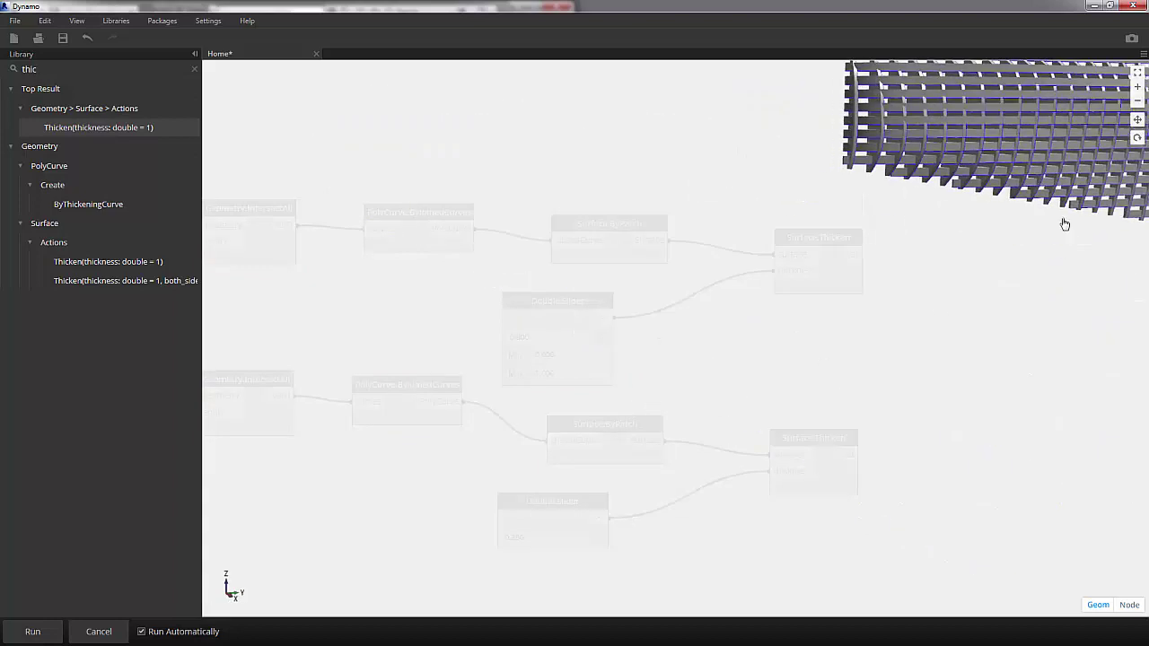
mouse_move(1034, 232)
middle_mouse_down()
mouse_move(733, 287)
mouse_move(674, 337)
middle_mouse_up()
mouse_move(674, 337)
right_mouse_down()
mouse_move(881, 182)
mouse_move(961, 198)
right_mouse_up()
scroll(961, 197, "up", 6)
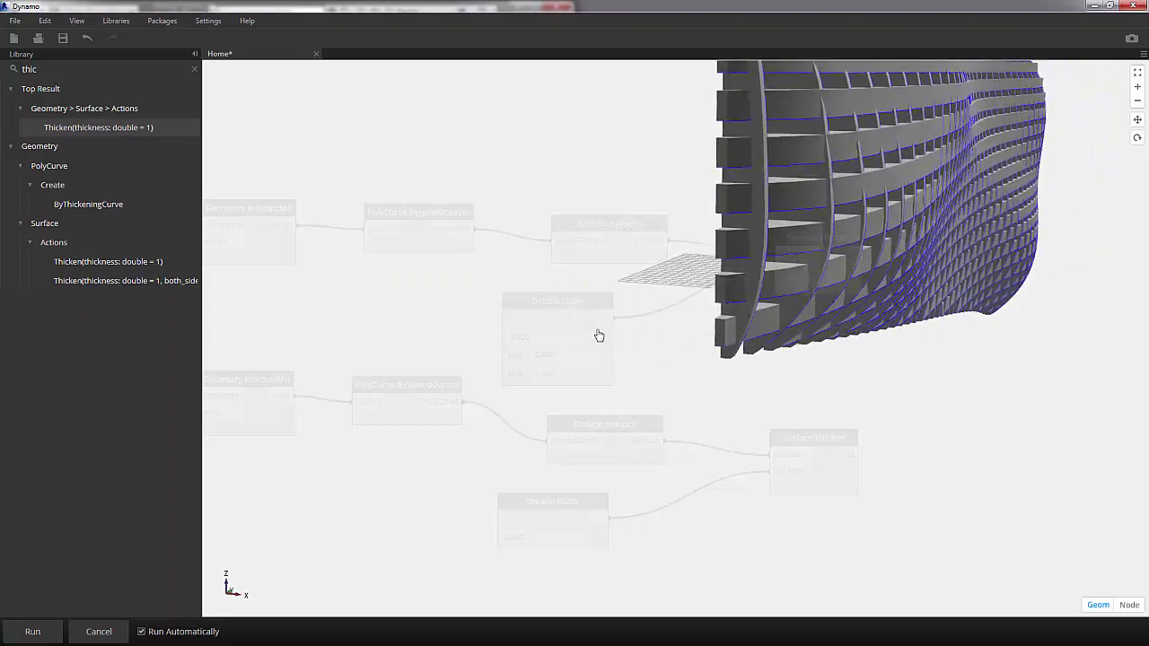
middle_click_drag(585, 341, 393, 434)
scroll(733, 322, "down", 5)
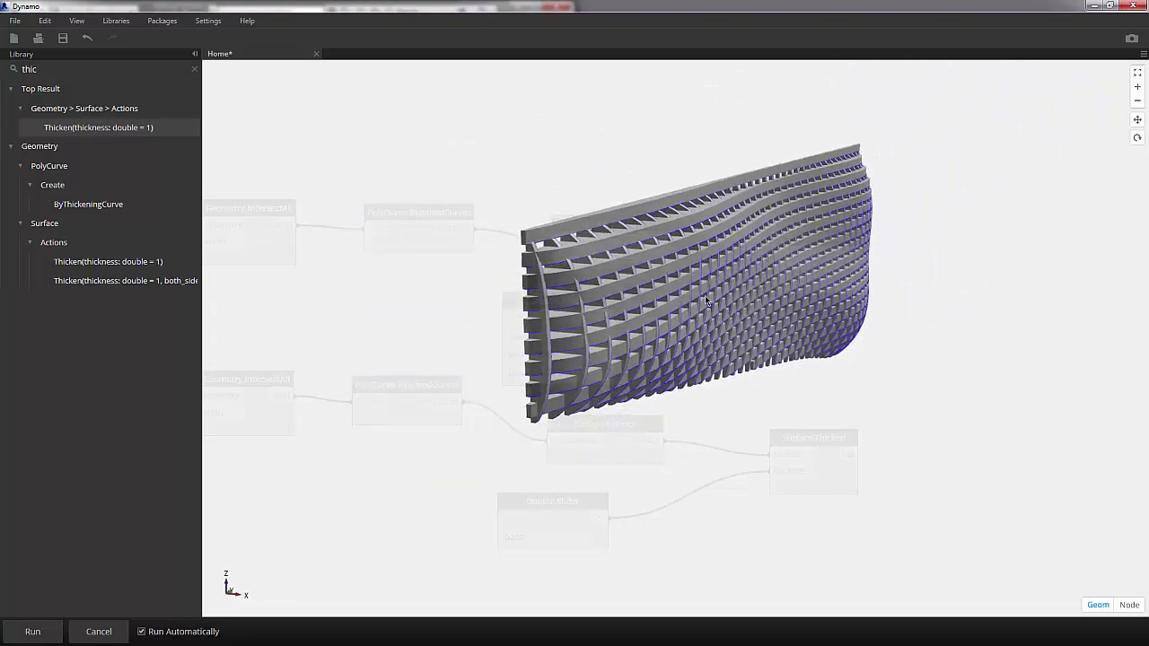
mouse_move(682, 285)
right_mouse_down()
mouse_move(633, 250)
mouse_move(648, 269)
mouse_move(678, 271)
mouse_move(682, 252)
mouse_move(693, 298)
right_mouse_up()
scroll(690, 394, "down", 5)
middle_click_drag(689, 397, 948, 216)
right_click_drag(948, 216, 899, 175)
key("ctrl+b")
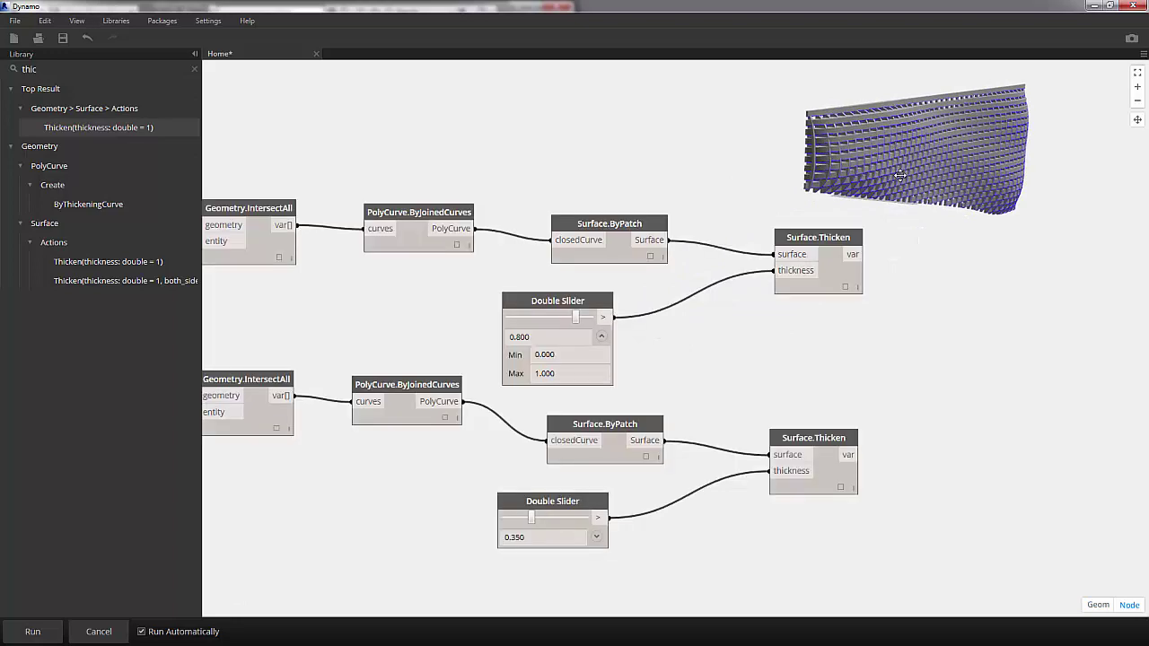